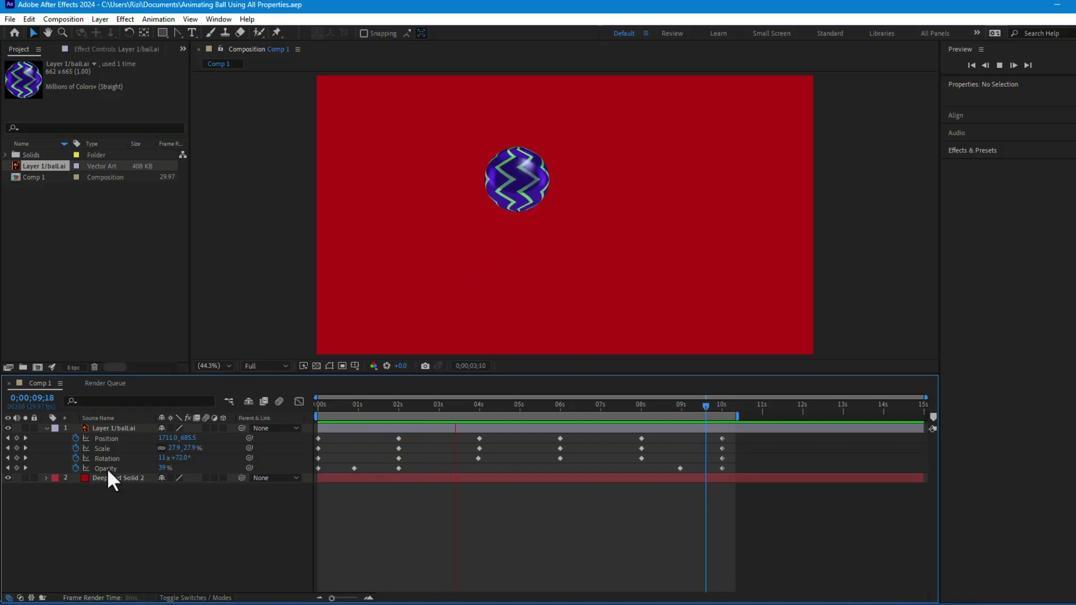
Preview the finished ball animation from the start of the composition
{"action": "left_click_drag", "start_coordinate": [112, 432], "coordinate": [354, 283]}
{"action": "key", "text": "Home"}
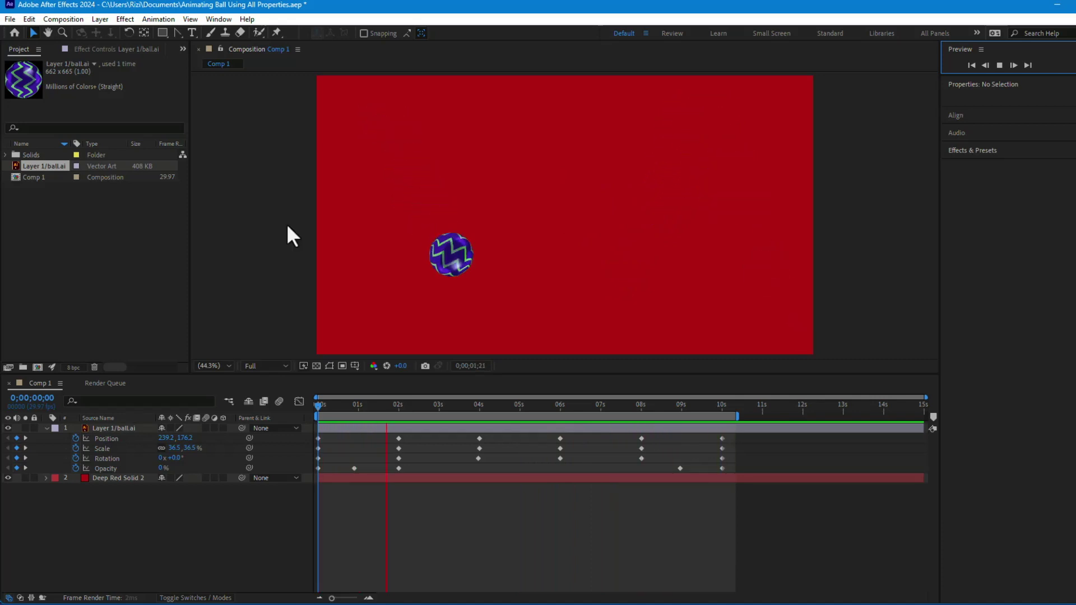
{"action": "key", "text": "space"}
{"action": "key", "text": "space"}
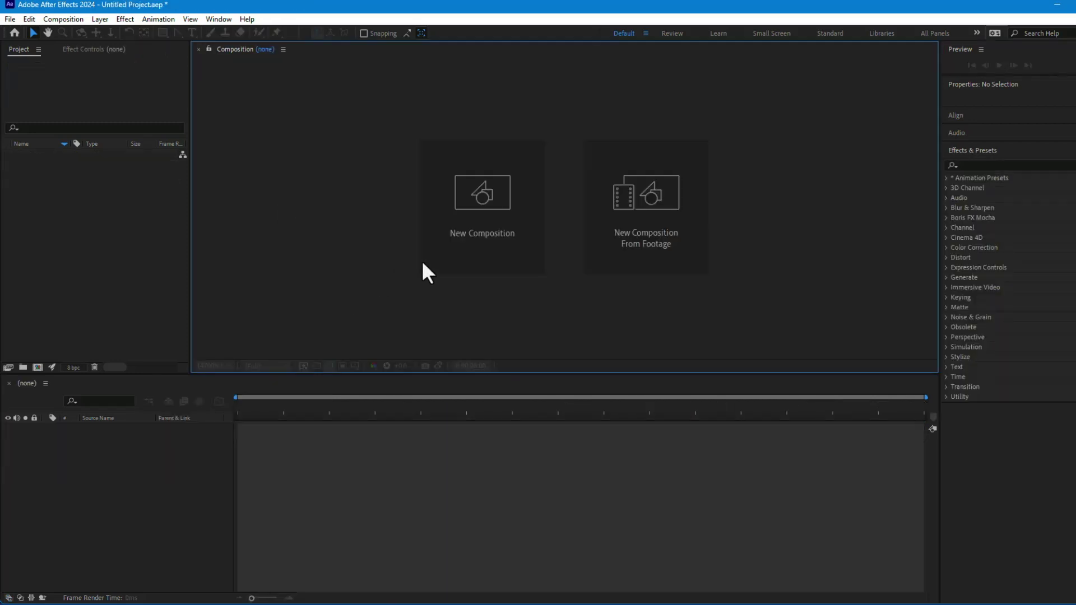
Create a composition named Comp 1 with the HD 1920x1080 29.97 fps preset, a 15-second duration and a dark gray background
{"action": "left_click", "coordinate": [518, 253]}
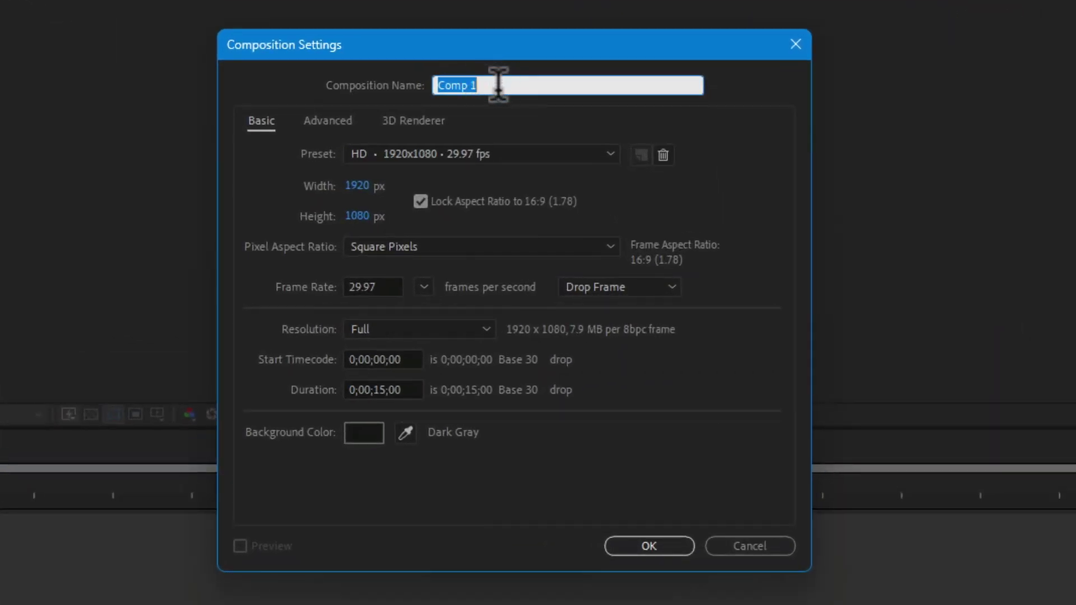
{"action": "left_click", "coordinate": [427, 158]}
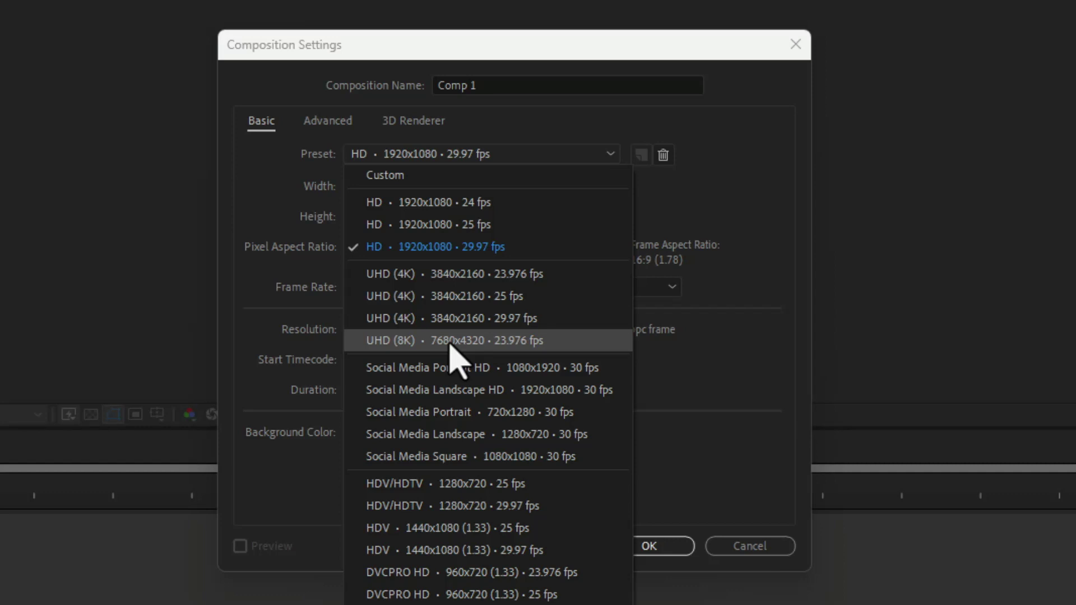
{"action": "left_click", "coordinate": [461, 252]}
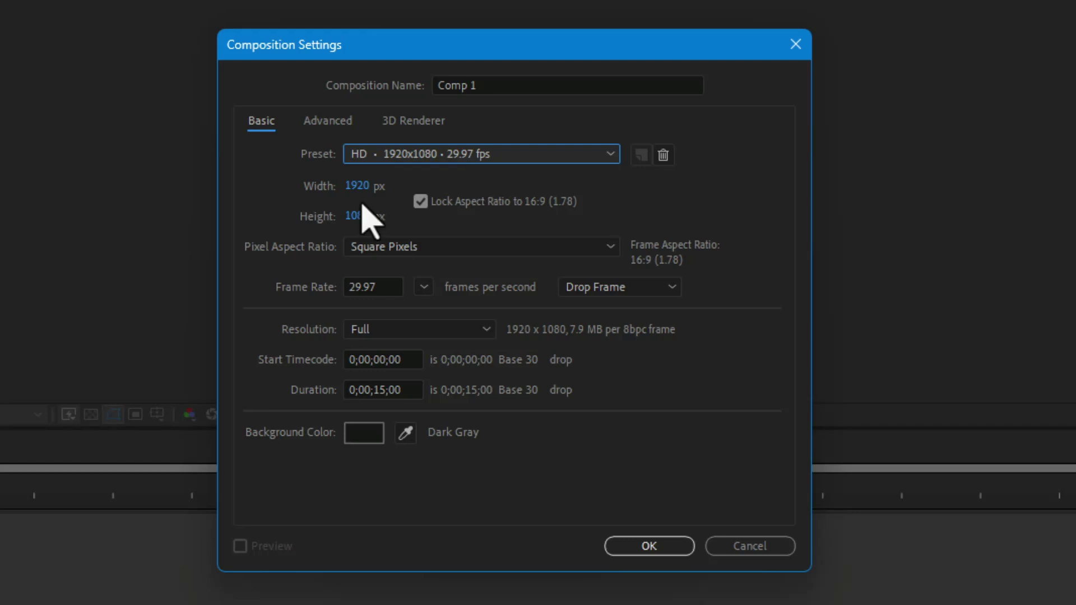
{"action": "left_click", "coordinate": [449, 156]}
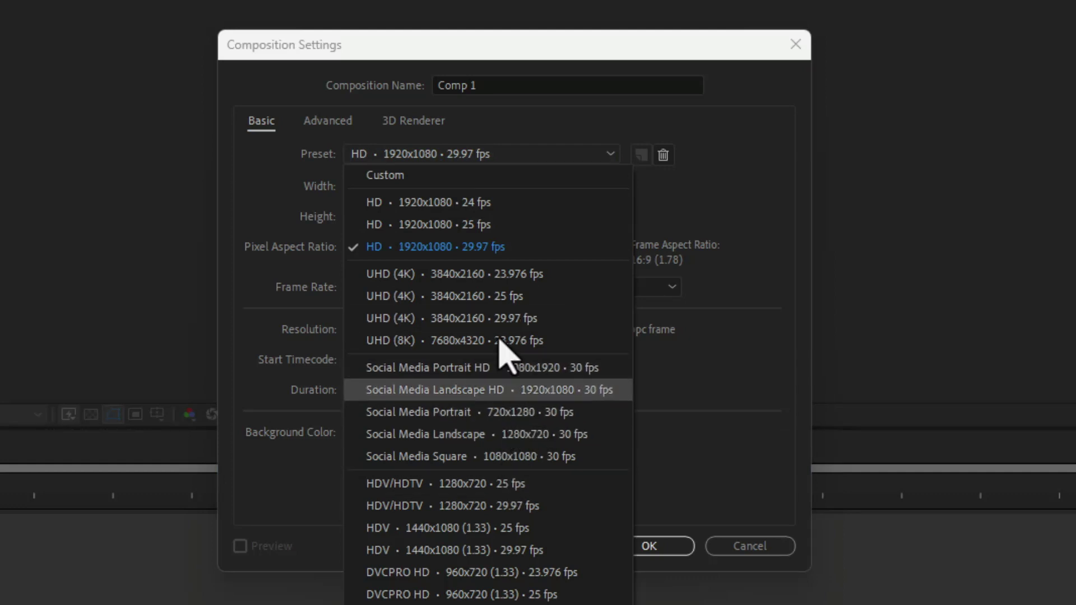
{"action": "left_click", "coordinate": [450, 247]}
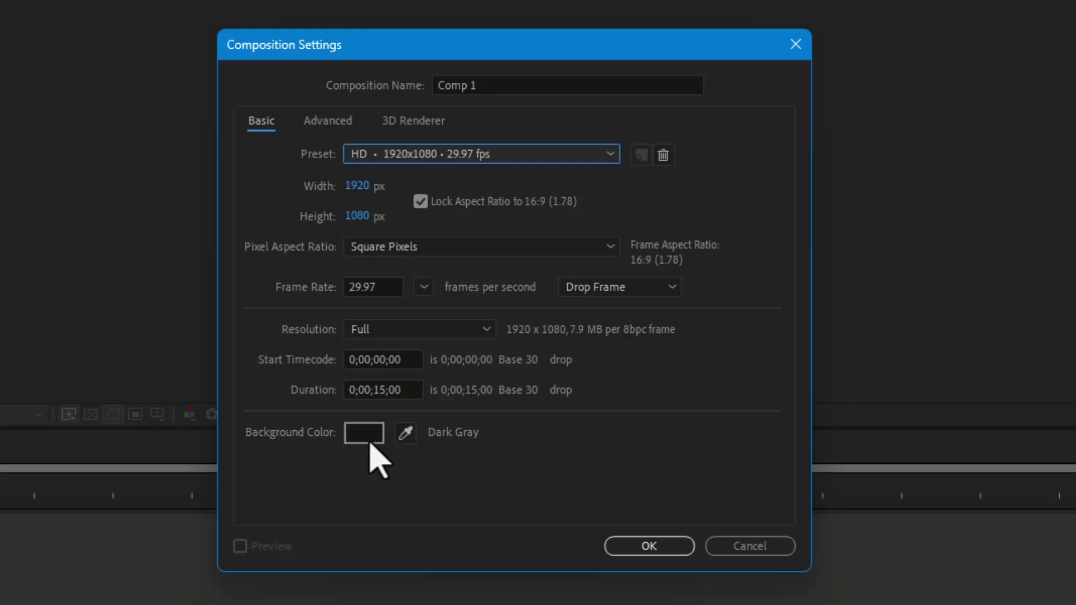
{"action": "left_click", "coordinate": [650, 548]}
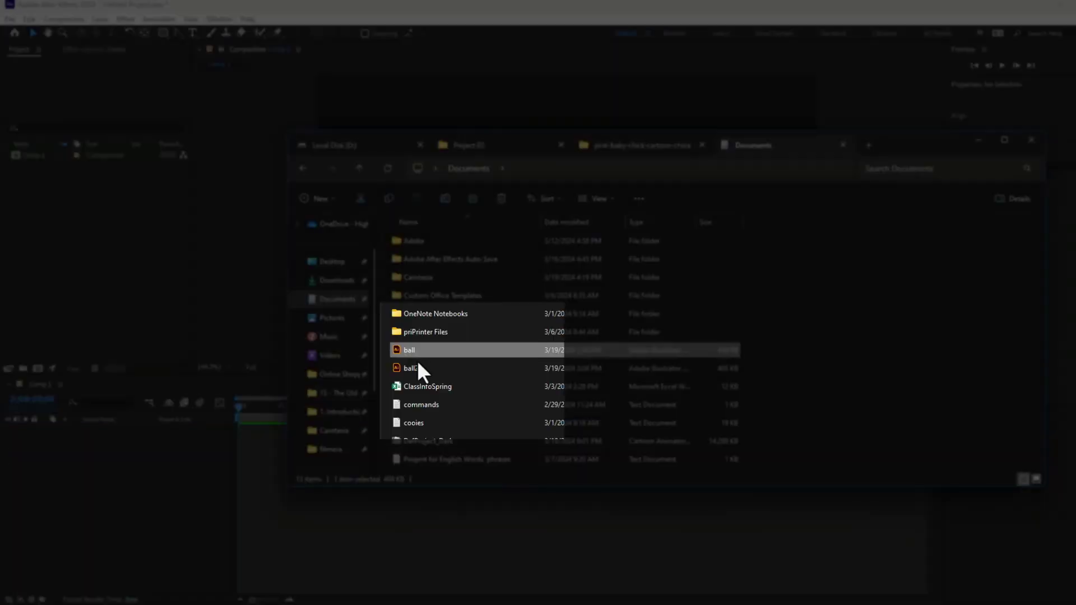
Import ball.ai from the Documents folder as footage, choosing Layer 1 with Layer Size dimensions
{"action": "left_click_drag", "start_coordinate": [408, 351], "coordinate": [148, 269]}
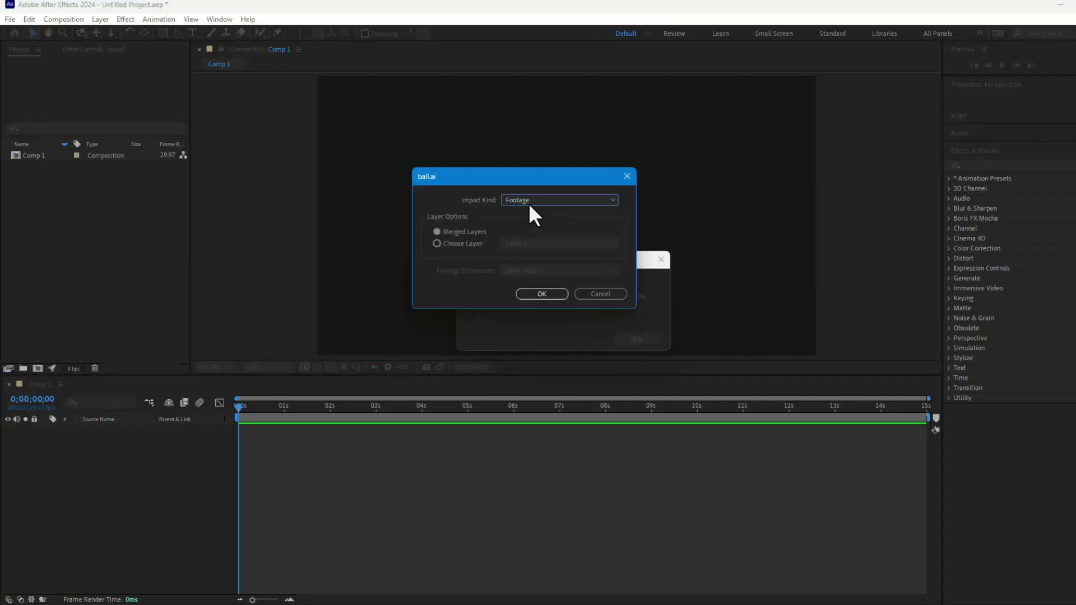
{"action": "left_click", "coordinate": [463, 243]}
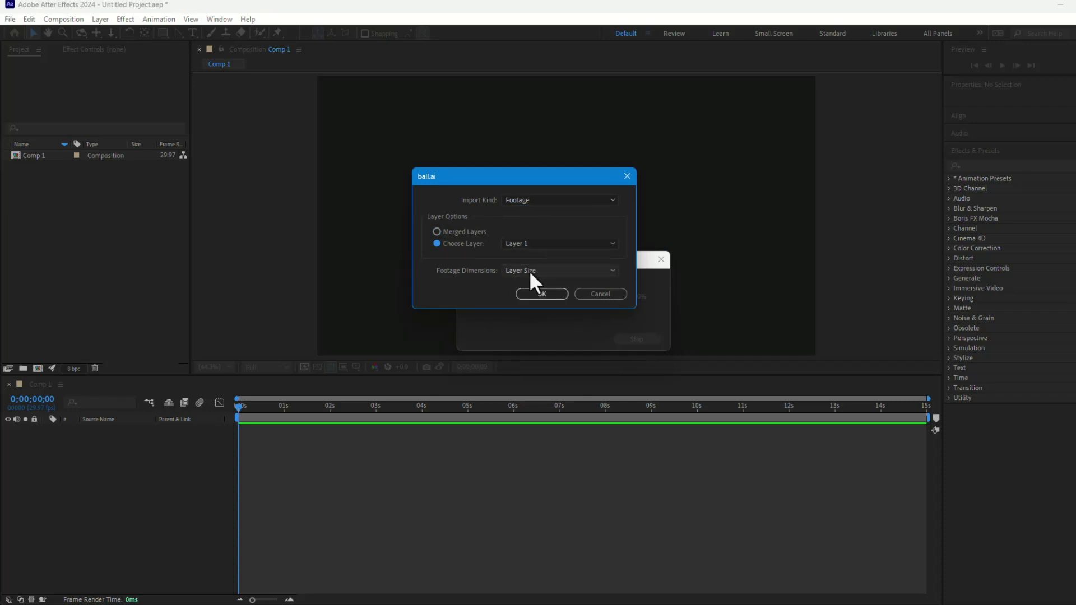
{"action": "left_click", "coordinate": [543, 295]}
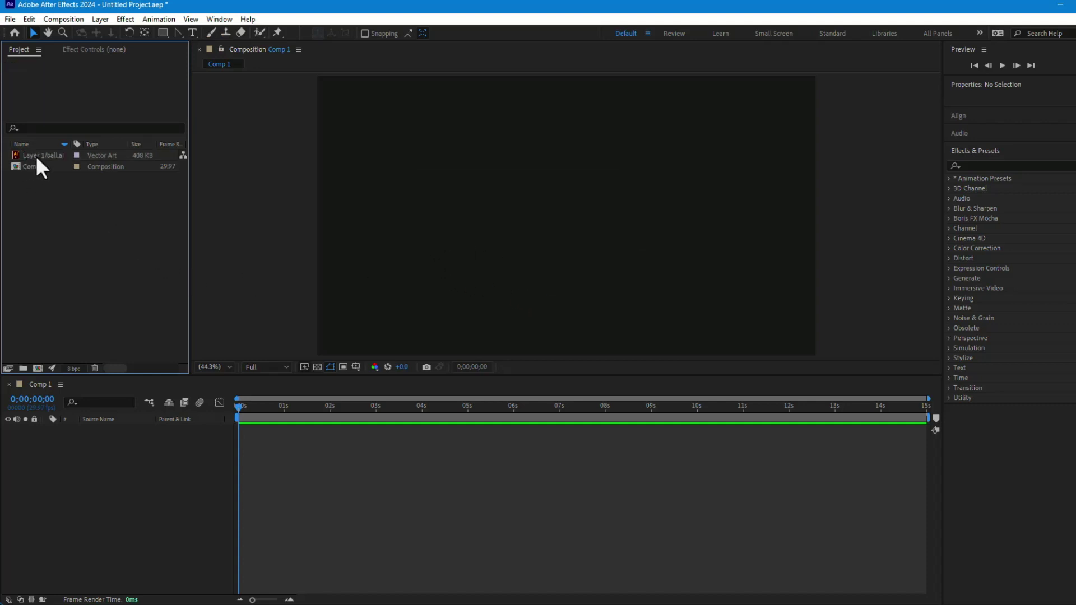
Add the ball artwork to Comp 1, scaled to about 36.5% and placed near the frame's upper-left corner at about 239, 176
{"action": "left_click_drag", "start_coordinate": [39, 156], "coordinate": [577, 245]}
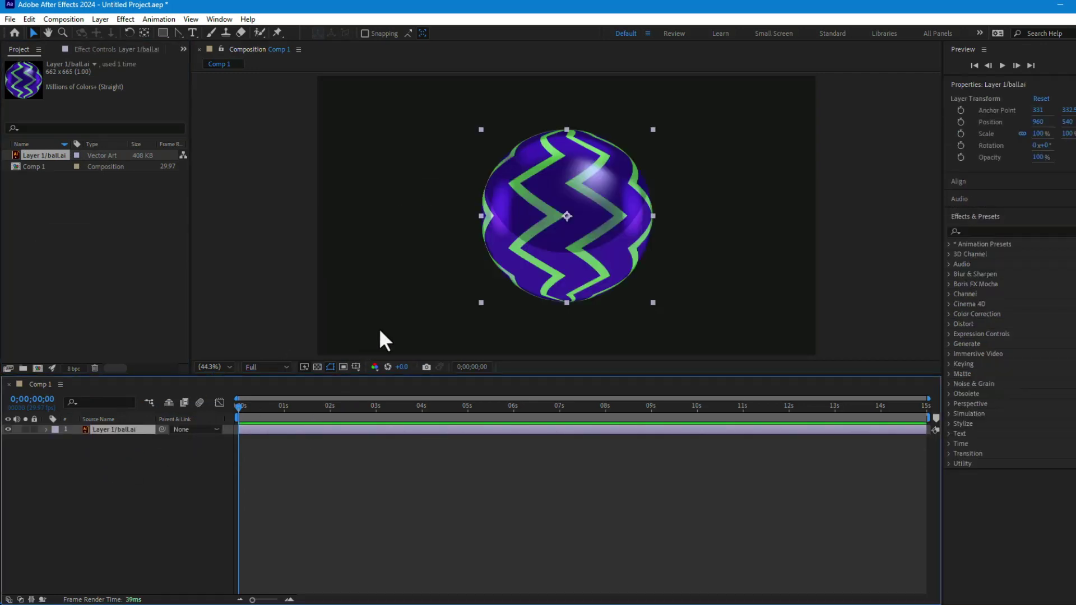
{"action": "left_click_drag", "start_coordinate": [651, 305], "coordinate": [390, 146]}
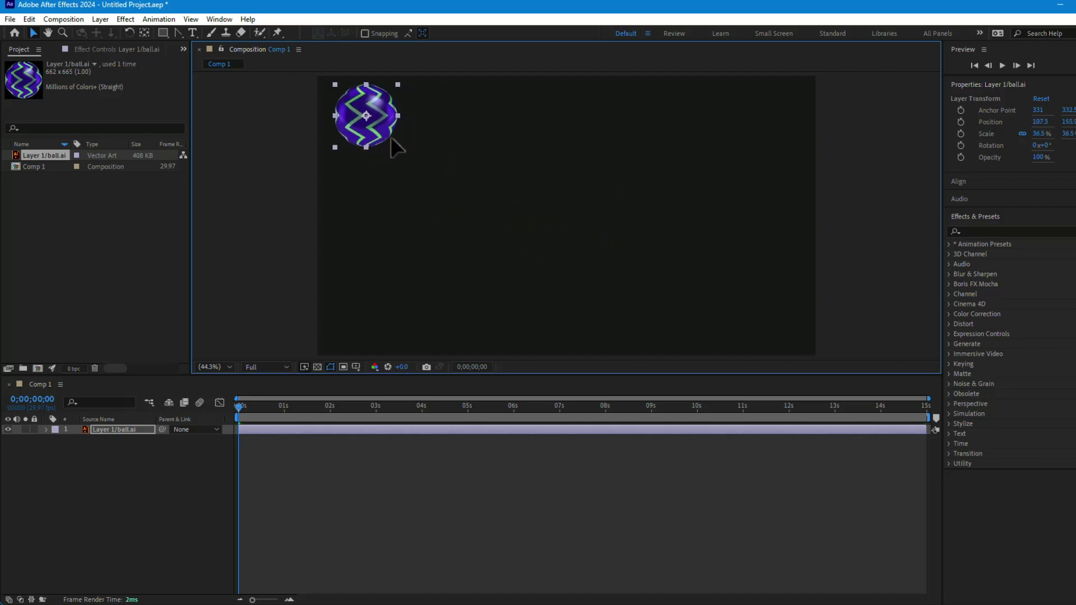
{"action": "left_click", "coordinate": [414, 490]}
Create a deep red solid layer at composition size, 1920 x 1080 px
{"action": "right_click", "coordinate": [413, 490]}
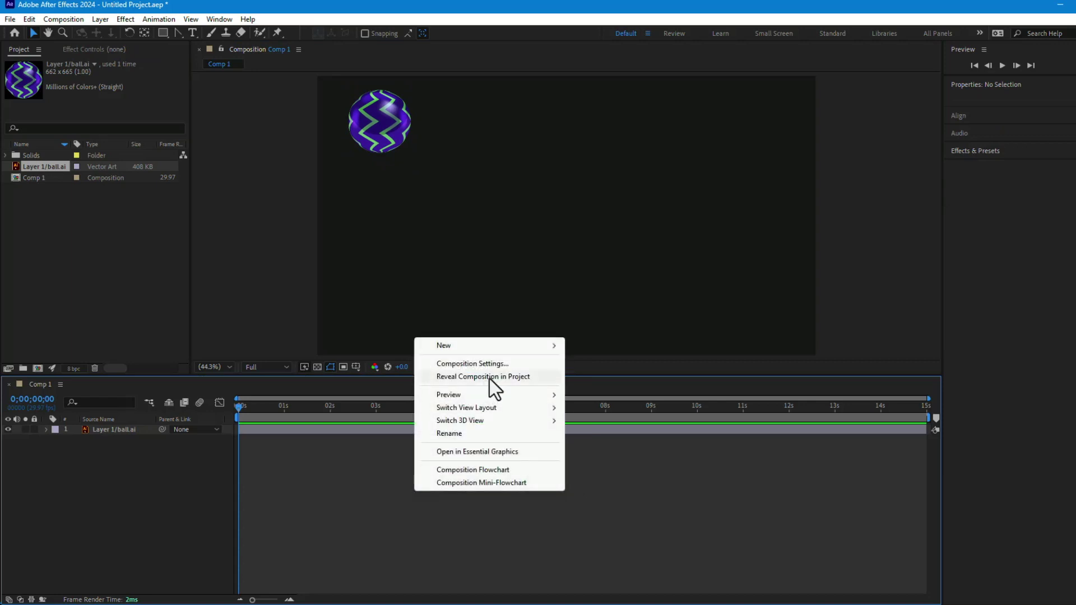
{"action": "mouse_move", "coordinate": [552, 345]}
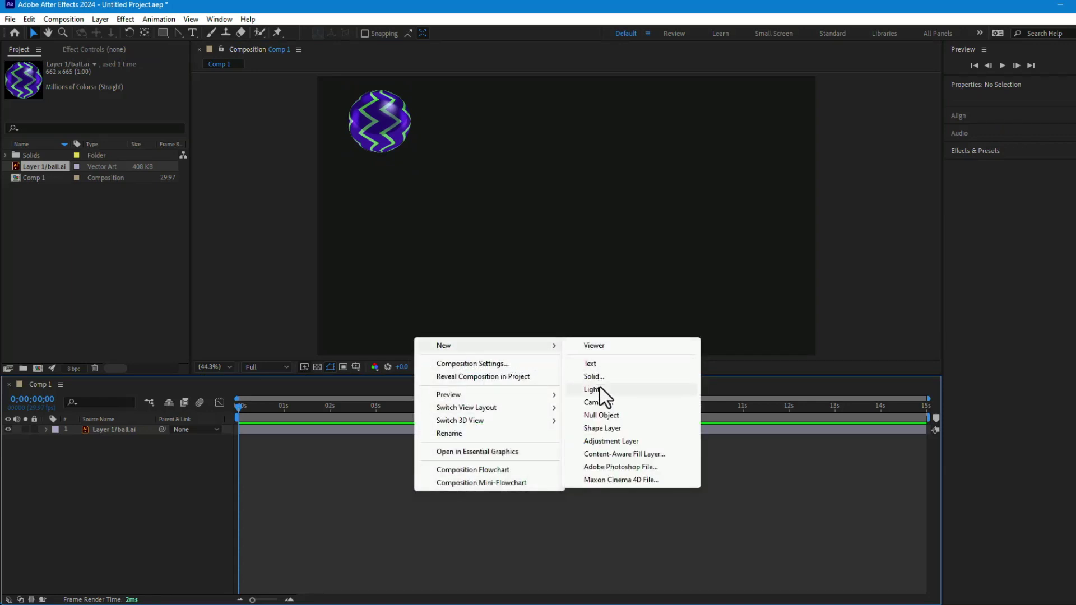
{"action": "left_click", "coordinate": [600, 378]}
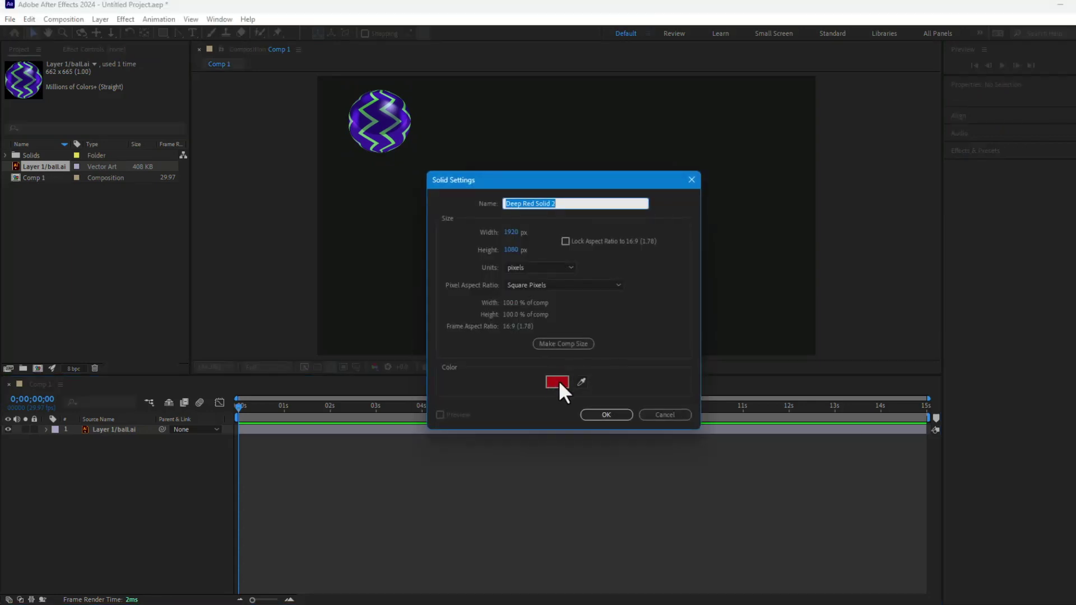
{"action": "left_click", "coordinate": [566, 344]}
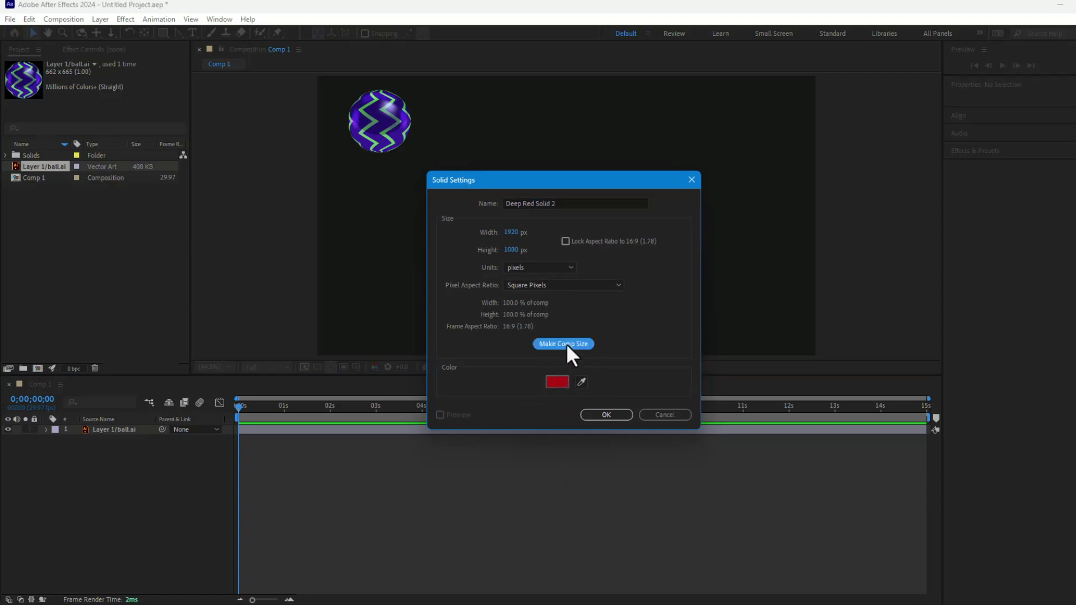
{"action": "left_click", "coordinate": [588, 410]}
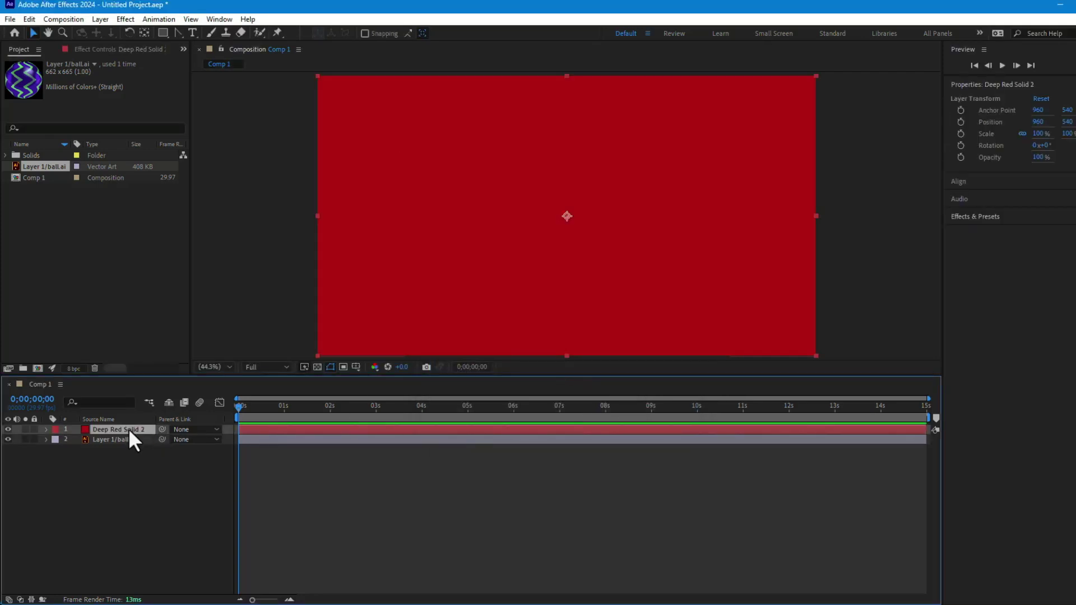
Move the deep red solid beneath the ball layer to serve as the background
{"action": "left_click_drag", "start_coordinate": [128, 429], "coordinate": [127, 446]}
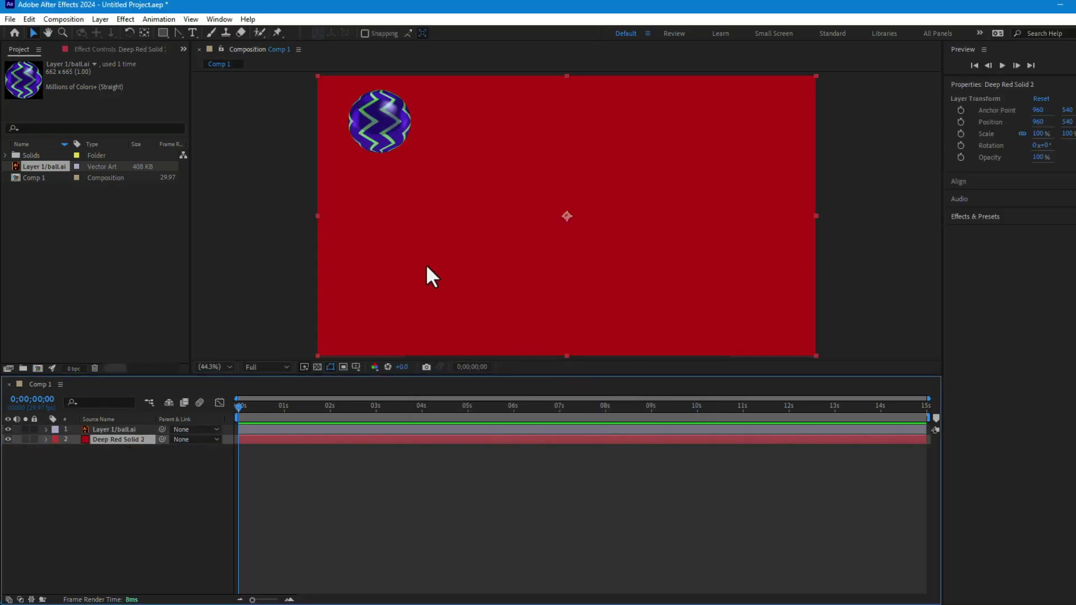
{"action": "left_click", "coordinate": [290, 231]}
{"action": "left_click", "coordinate": [365, 113]}
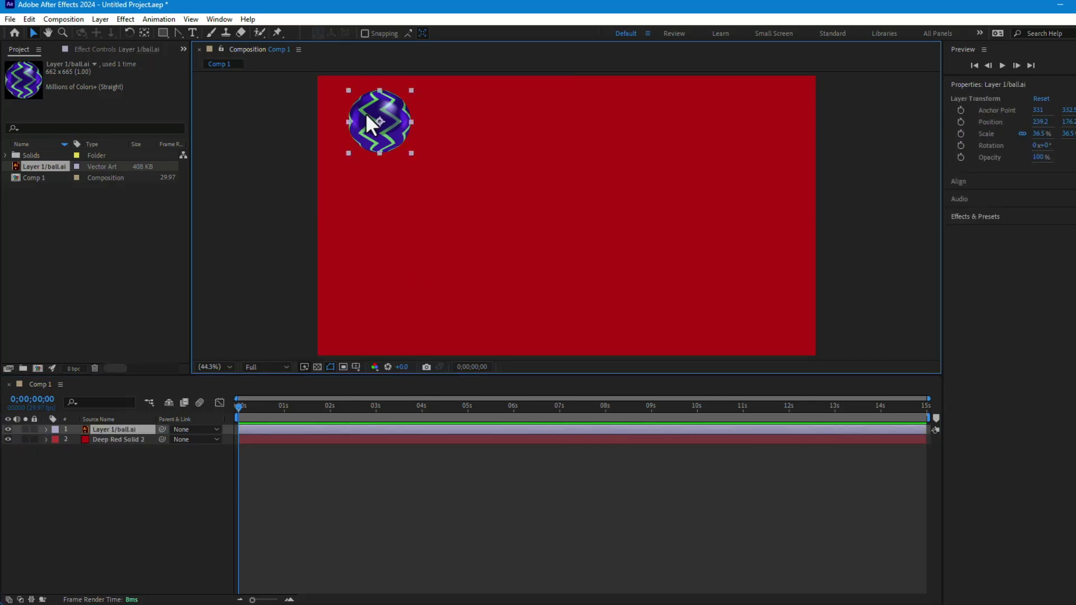
{"action": "left_click", "coordinate": [308, 191]}
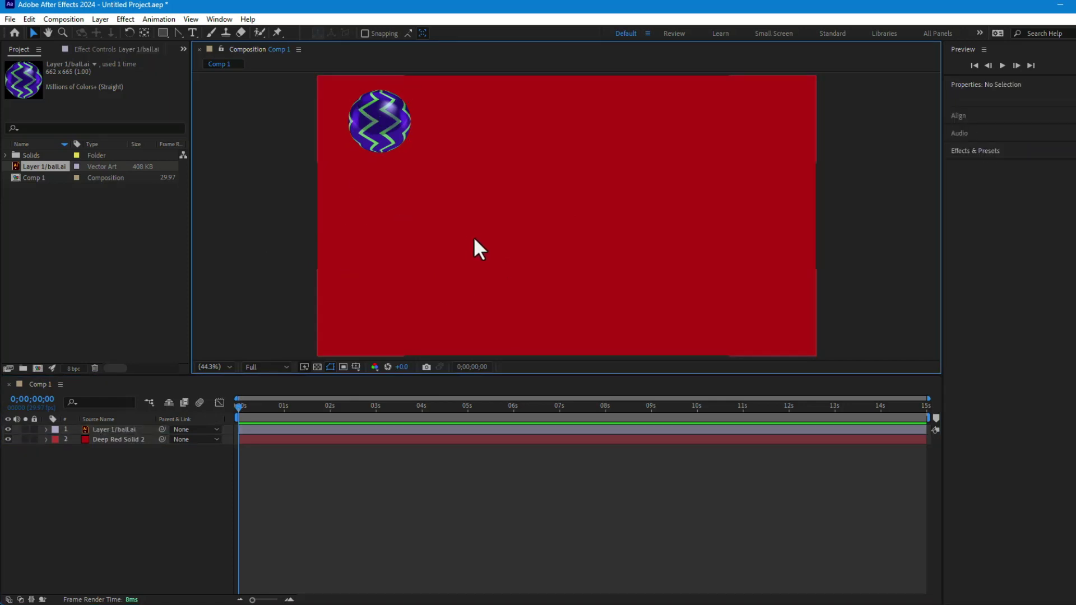
Check the Default Spatial Interpolation to Linear option in the General preferences
{"action": "left_click", "coordinate": [29, 18]}
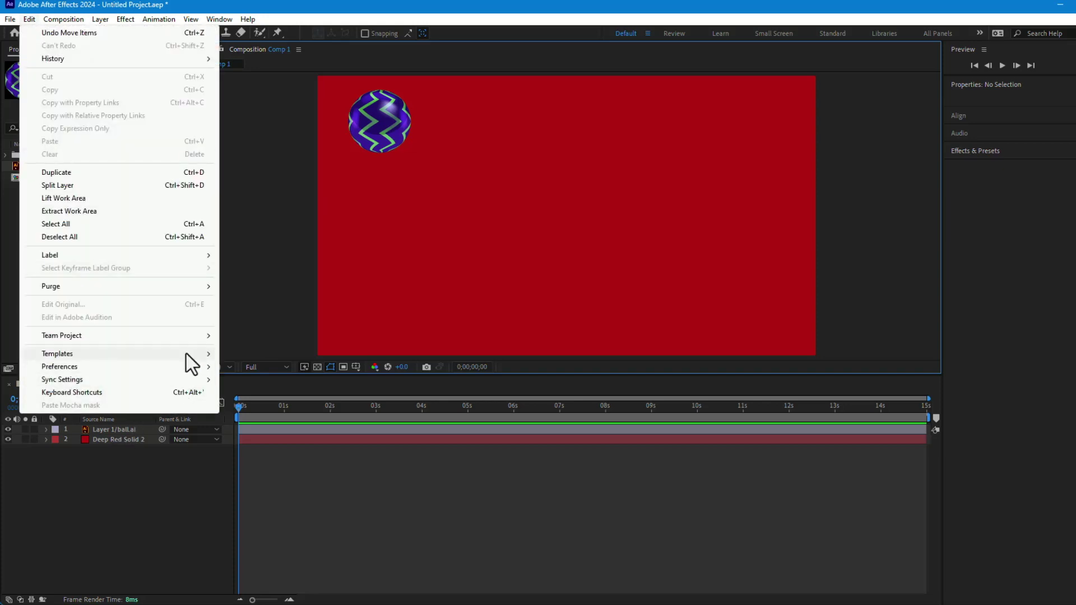
{"action": "mouse_move", "coordinate": [206, 365]}
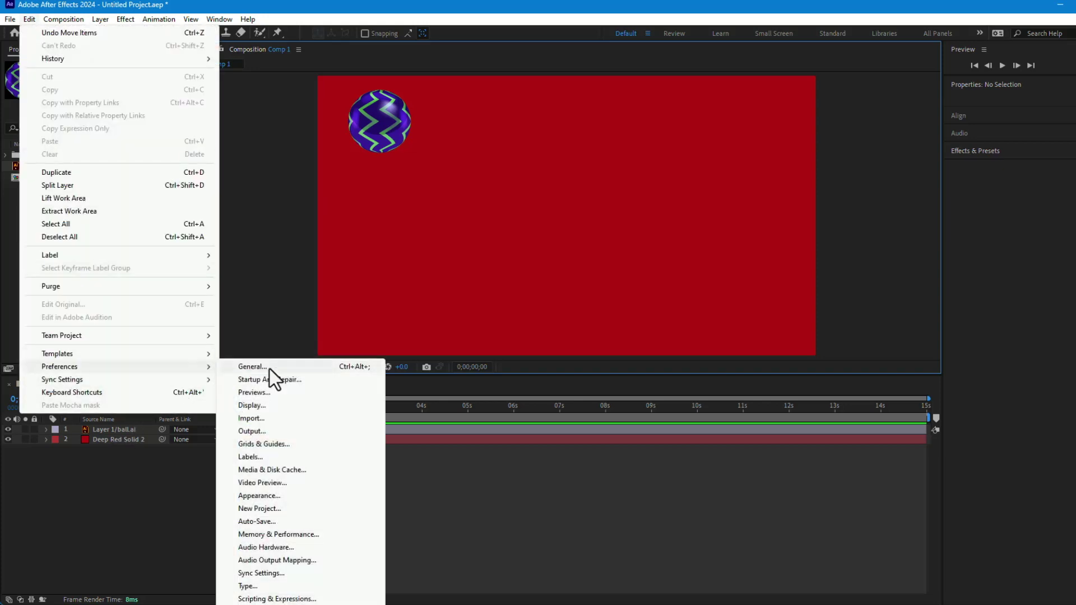
{"action": "left_click", "coordinate": [270, 369]}
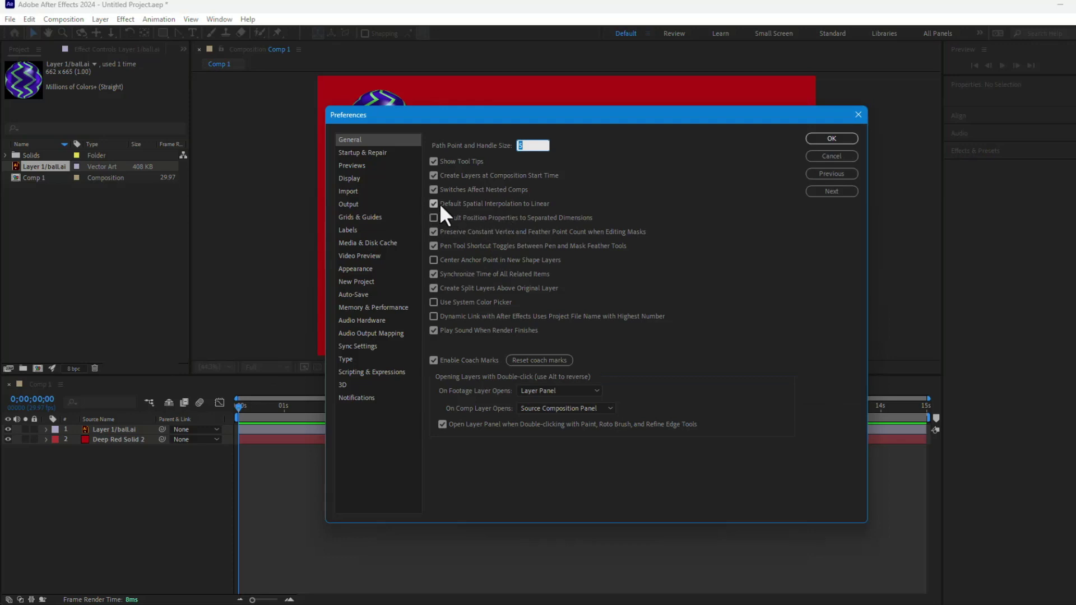
{"action": "left_click", "coordinate": [816, 142]}
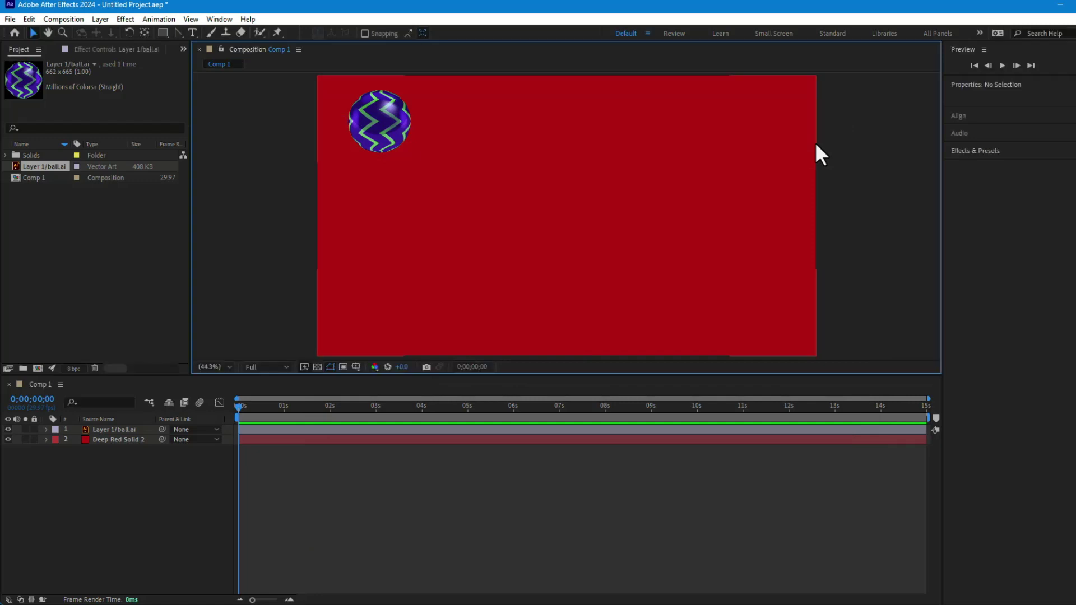
Reveal the Position, Rotation, Scale and Opacity properties of the ball layer in the timeline
{"action": "left_click", "coordinate": [394, 140]}
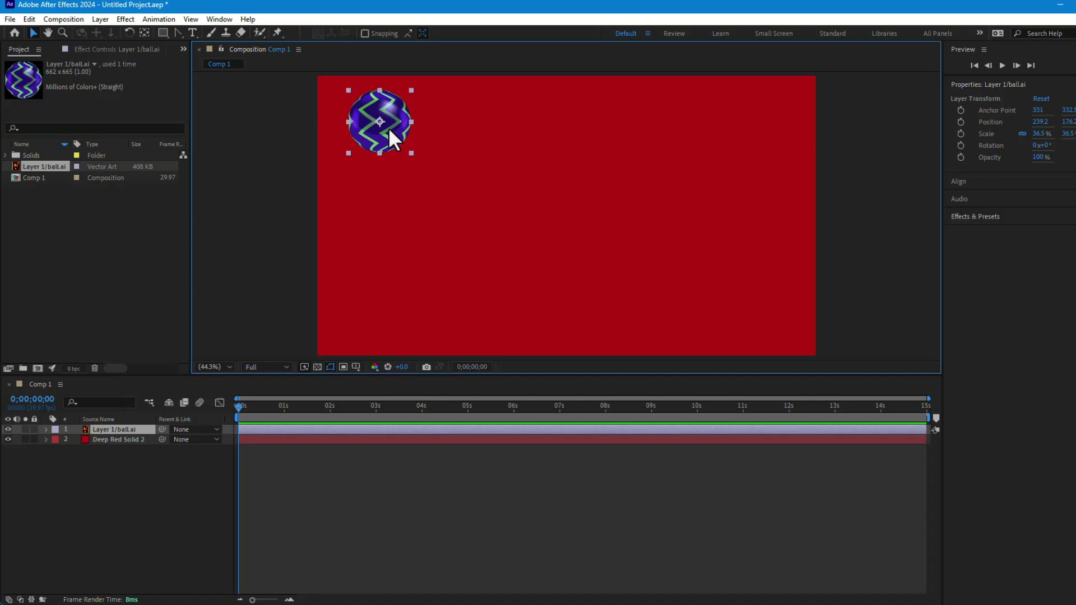
{"action": "key", "text": "p"}
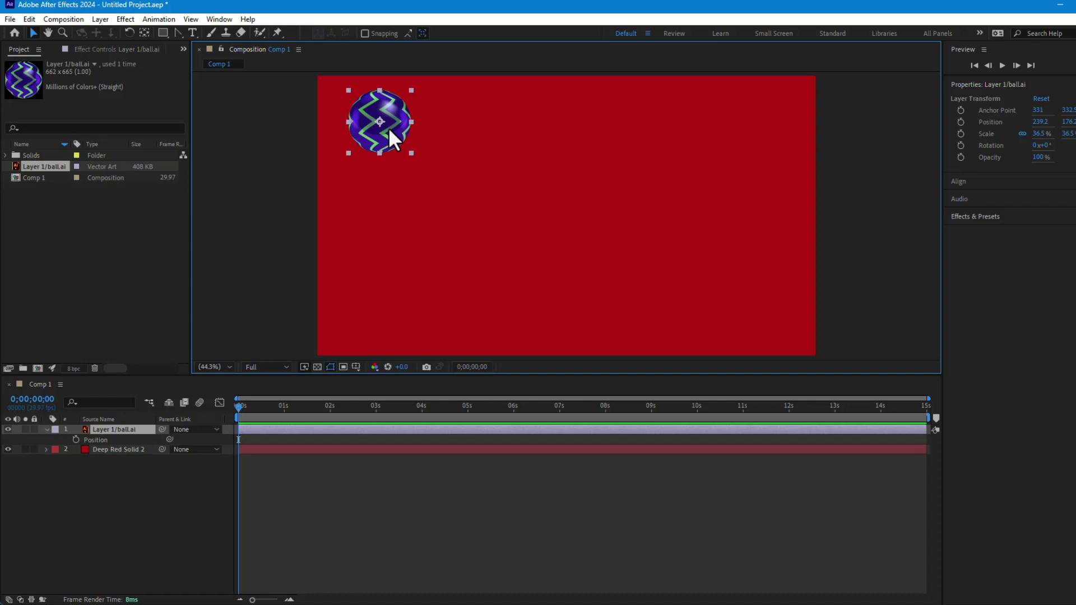
{"action": "key", "text": "shift+r"}
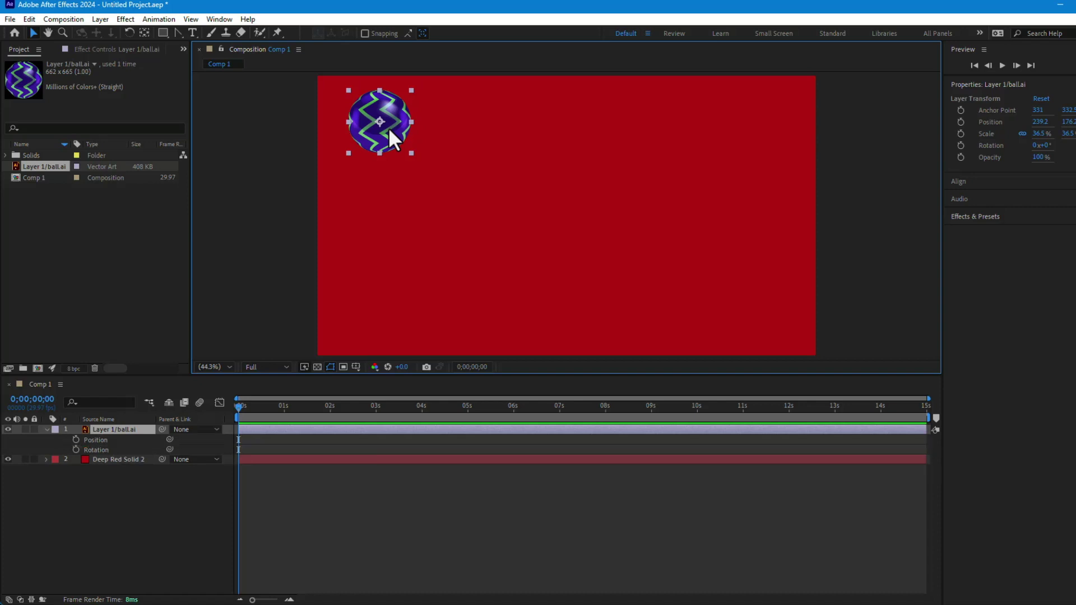
{"action": "key", "text": "shift+s"}
{"action": "key", "text": "shift+t"}
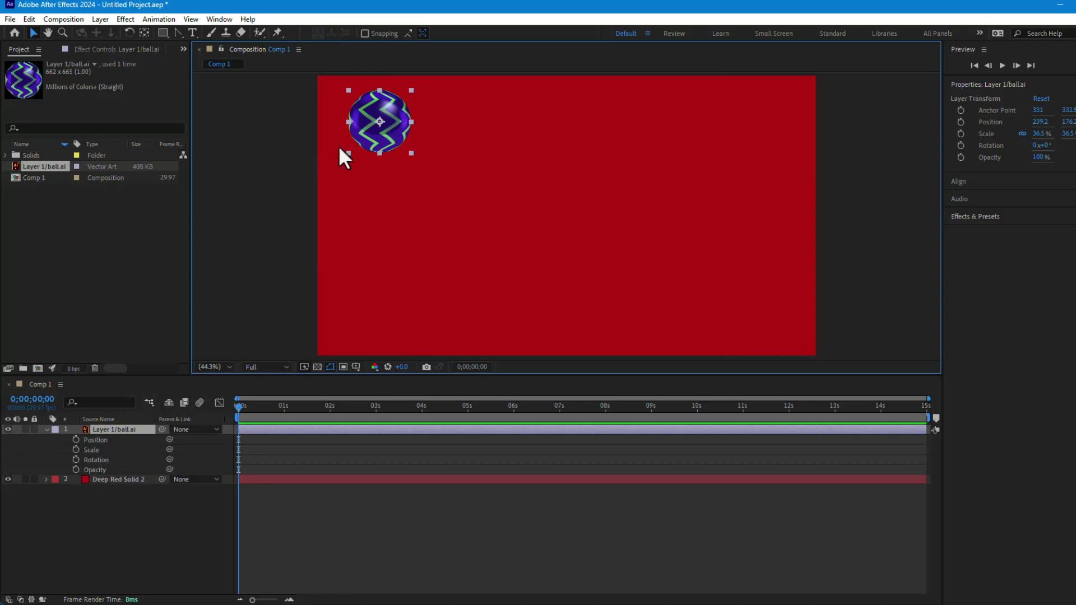
{"action": "left_click", "coordinate": [205, 453]}
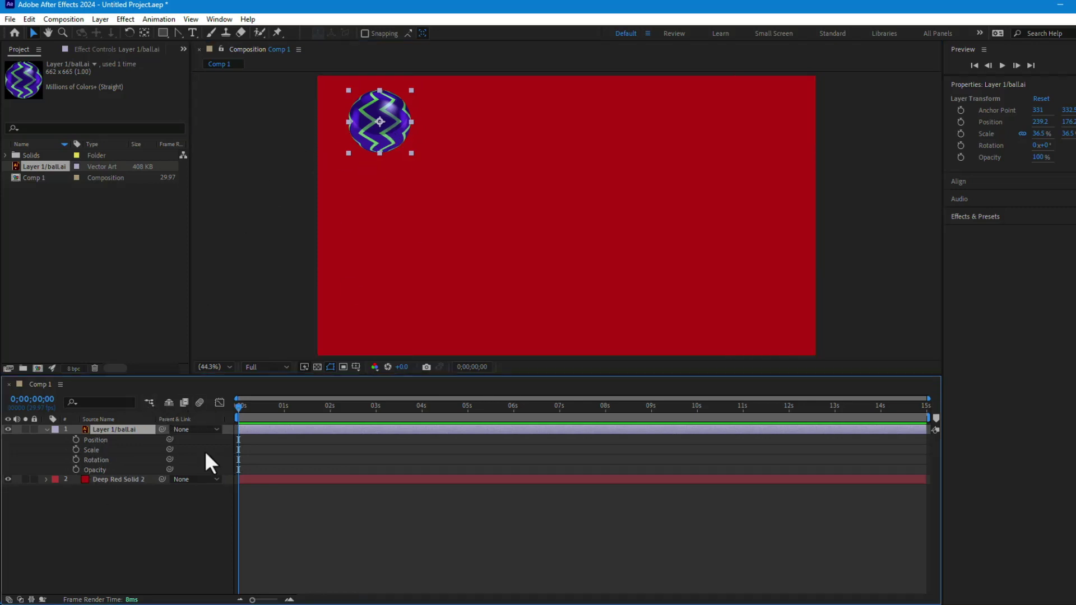
Enable keyframing for the ball's Position, Scale, Rotation and Opacity at 0 seconds
{"action": "left_click", "coordinate": [76, 439]}
{"action": "left_click", "coordinate": [75, 449]}
{"action": "left_click", "coordinate": [75, 460]}
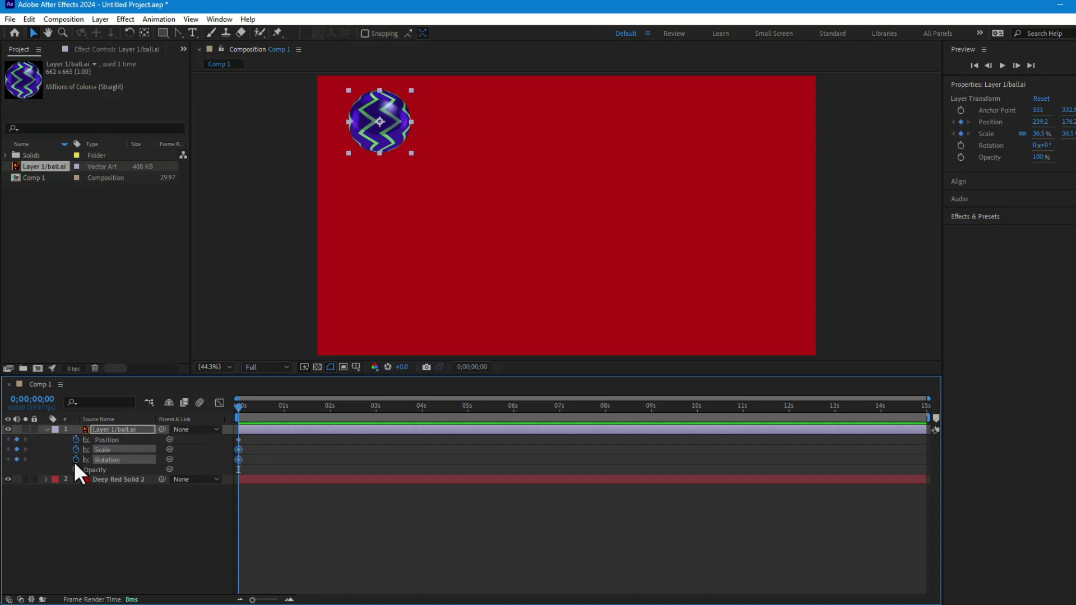
{"action": "left_click", "coordinate": [75, 469]}
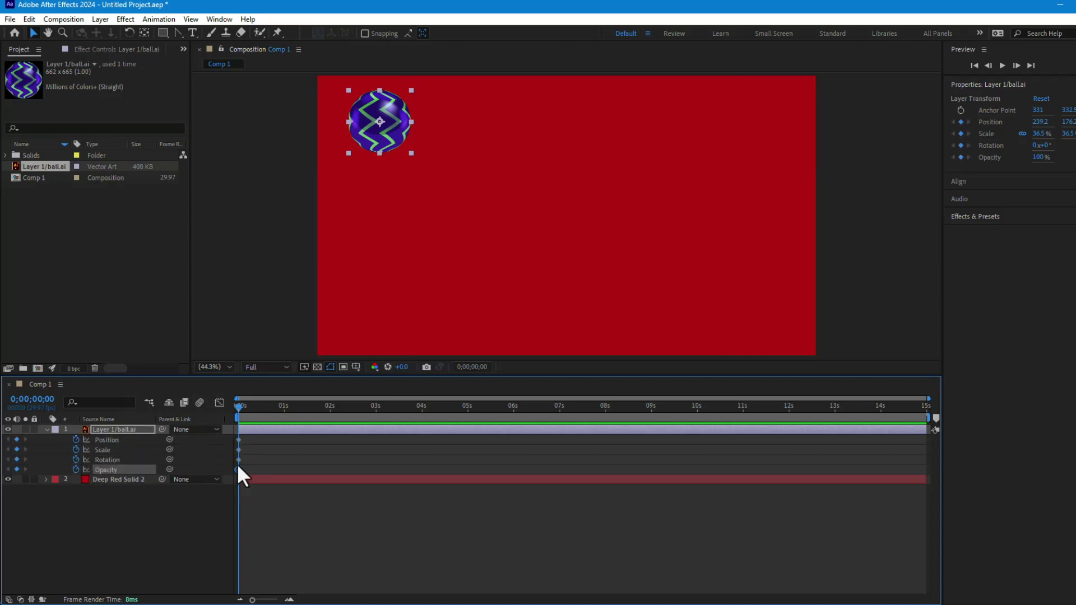
At 2 seconds, move the ball down to about 576, 795 to keyframe its position, and select the first Scale keyframe
{"action": "left_click_drag", "start_coordinate": [239, 406], "coordinate": [330, 413]}
{"action": "left_click_drag", "start_coordinate": [380, 137], "coordinate": [469, 299]}
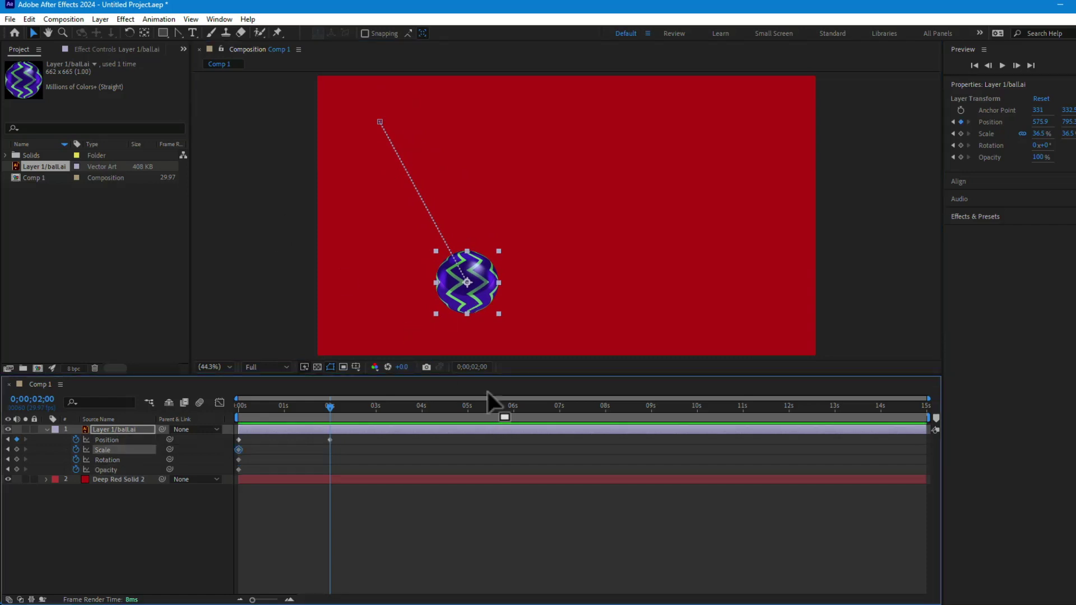
{"action": "left_click", "coordinate": [238, 449]}
Show the layer switches and property values in the timeline, and hide them again
{"action": "left_click", "coordinate": [9, 599]}
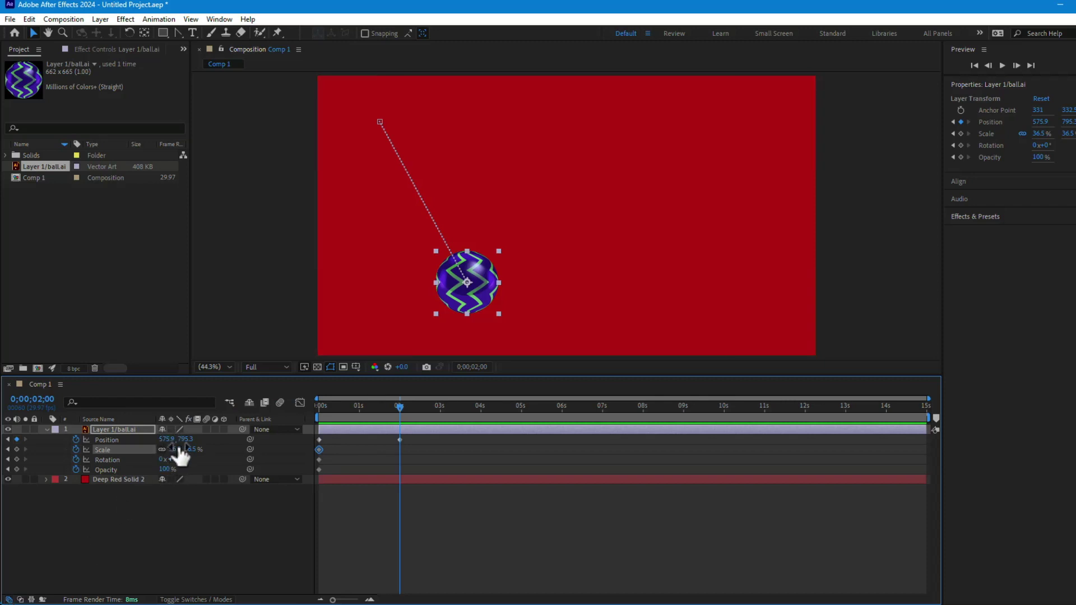
{"action": "mouse_move", "coordinate": [14, 601]}
{"action": "left_click", "coordinate": [9, 599]}
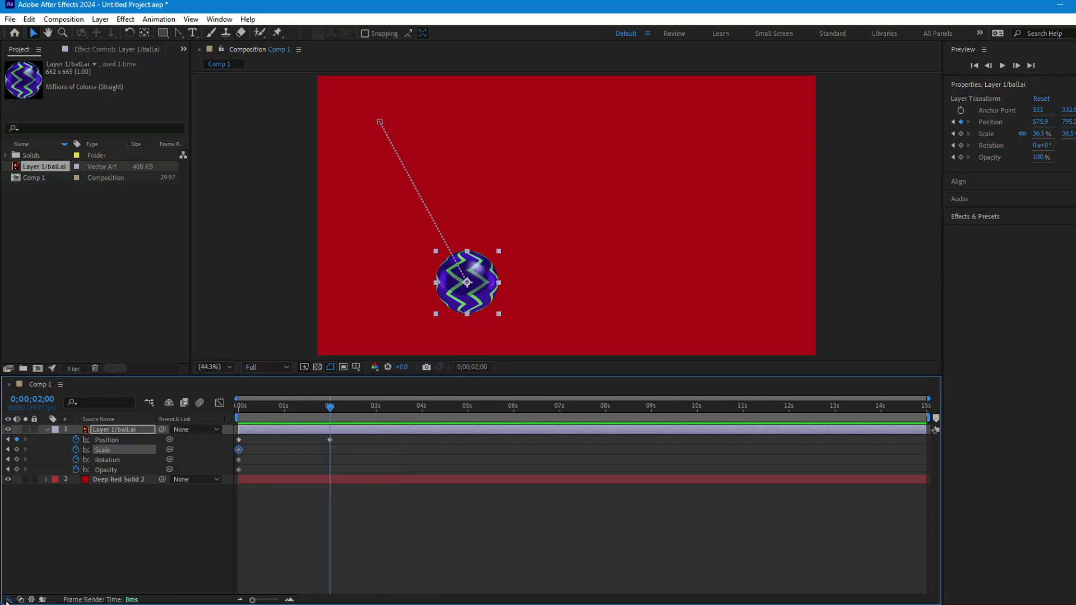
Show the layer switches and property values in the timeline, leaving the transfer controls hidden
{"action": "left_click", "coordinate": [9, 600]}
{"action": "left_click", "coordinate": [20, 600]}
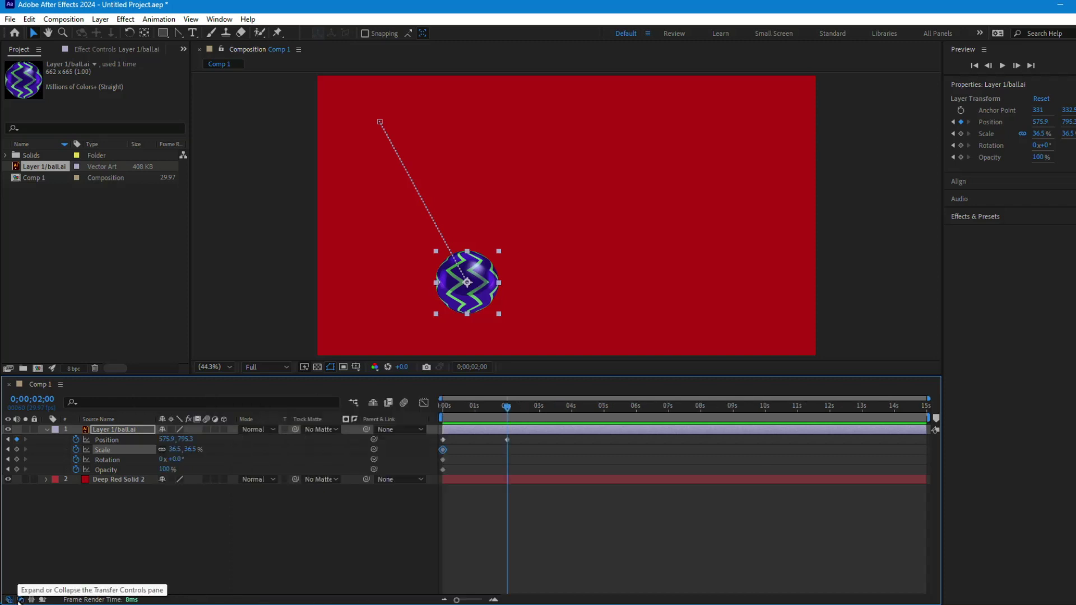
{"action": "left_click", "coordinate": [20, 599]}
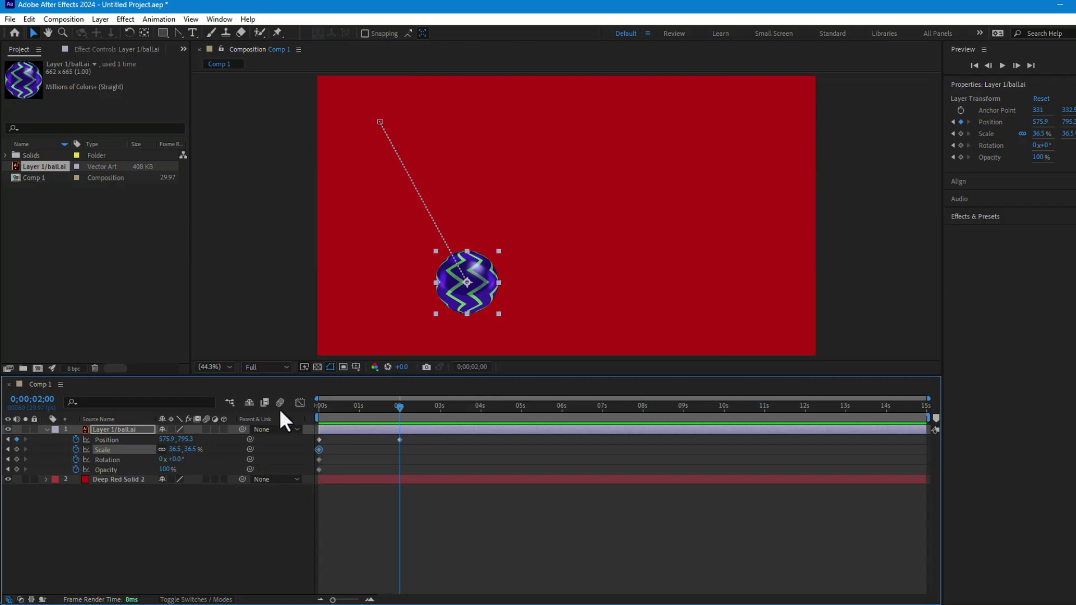
At 2 seconds, scale the ball down to 23.5% and set its rotation to 4 full revolutions
{"action": "mouse_move", "coordinate": [175, 450]}
{"action": "left_mouse_down"}
{"action": "mouse_move", "coordinate": [153, 450]}
{"action": "mouse_move", "coordinate": [167, 450]}
{"action": "left_mouse_up"}
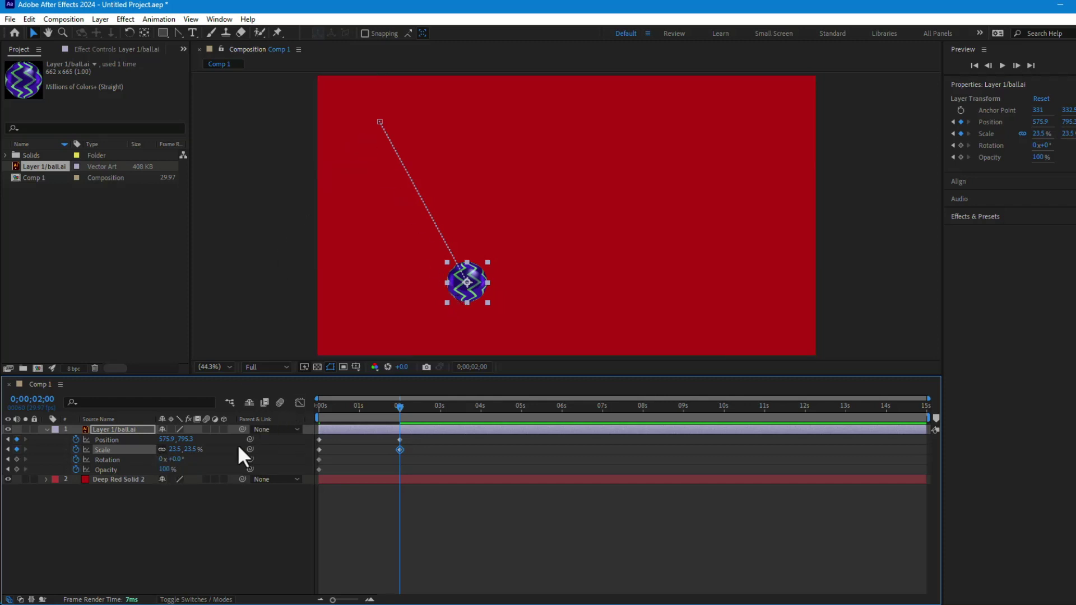
{"action": "left_click", "coordinate": [163, 459]}
{"action": "type", "text": "4"}
{"action": "key", "text": "Return"}
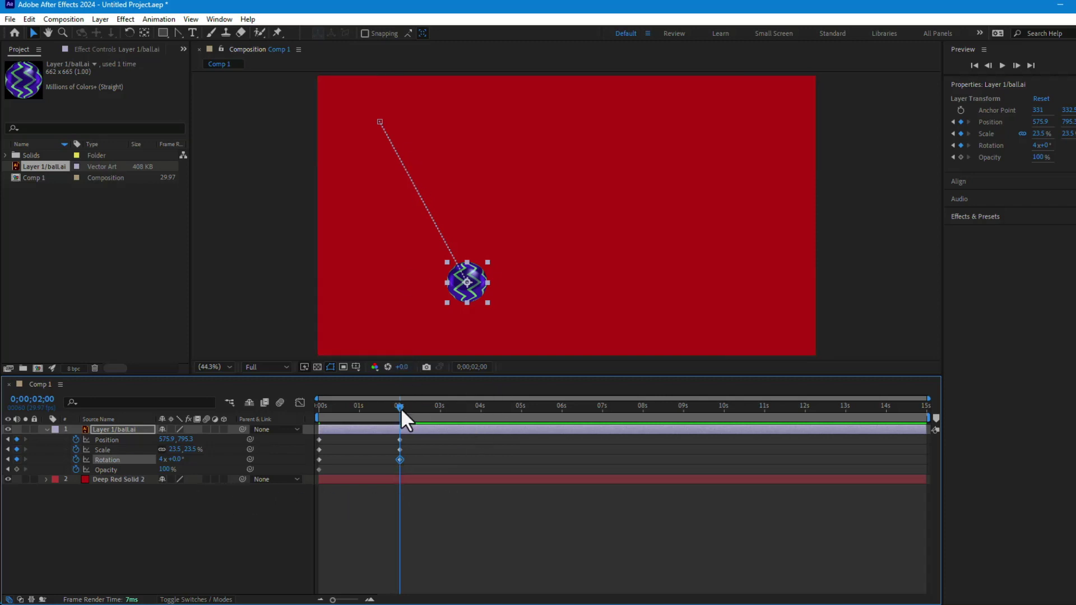
Fade the ball in from 0% opacity at 0 seconds to 100% at 0;00;00;27, and add another Opacity keyframe at 2 seconds
{"action": "left_click_drag", "start_coordinate": [399, 408], "coordinate": [356, 410]}
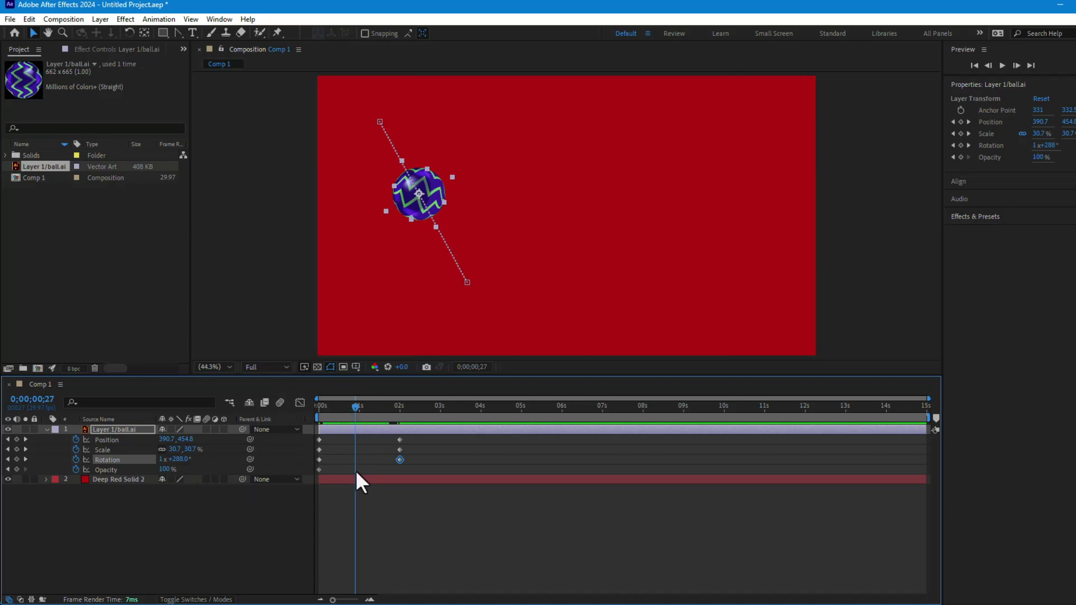
{"action": "left_click", "coordinate": [16, 469]}
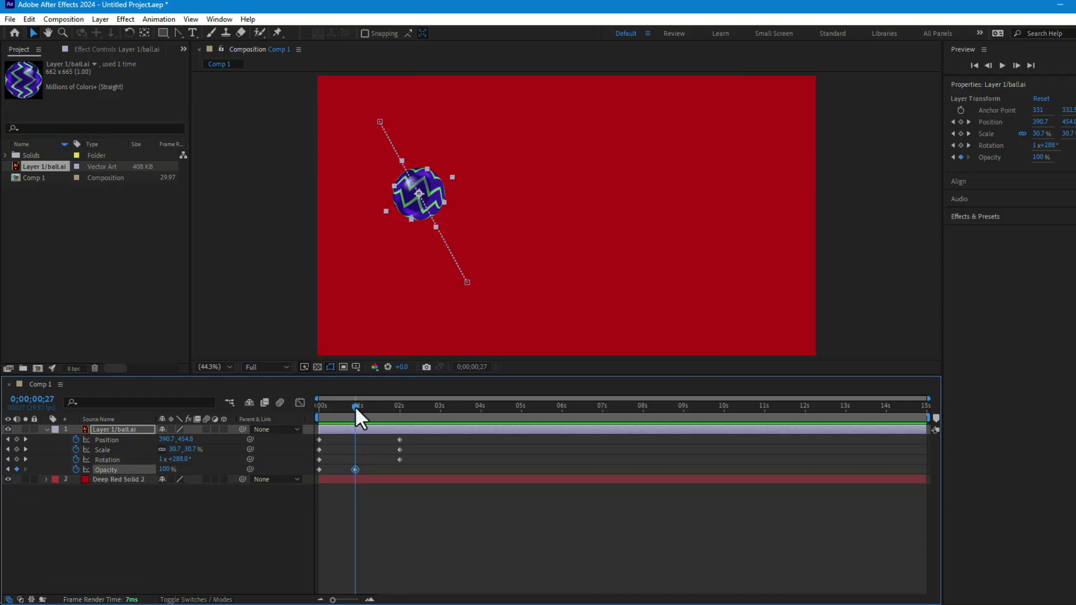
{"action": "left_click_drag", "start_coordinate": [355, 405], "coordinate": [307, 424]}
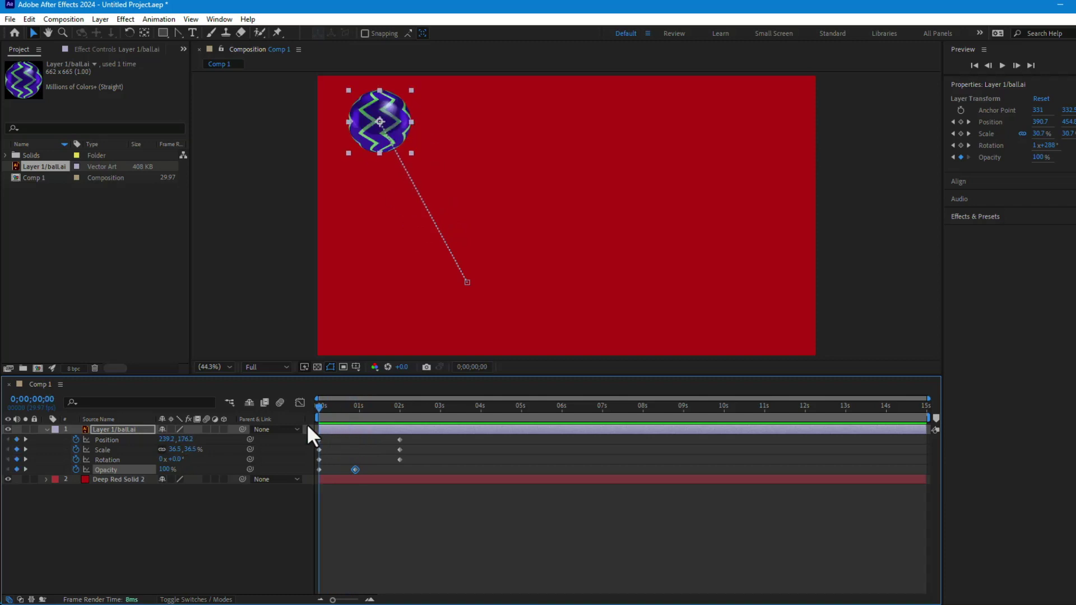
{"action": "left_click", "coordinate": [319, 469]}
{"action": "left_click", "coordinate": [167, 469]}
{"action": "type", "text": "0"}
{"action": "key", "text": "Return"}
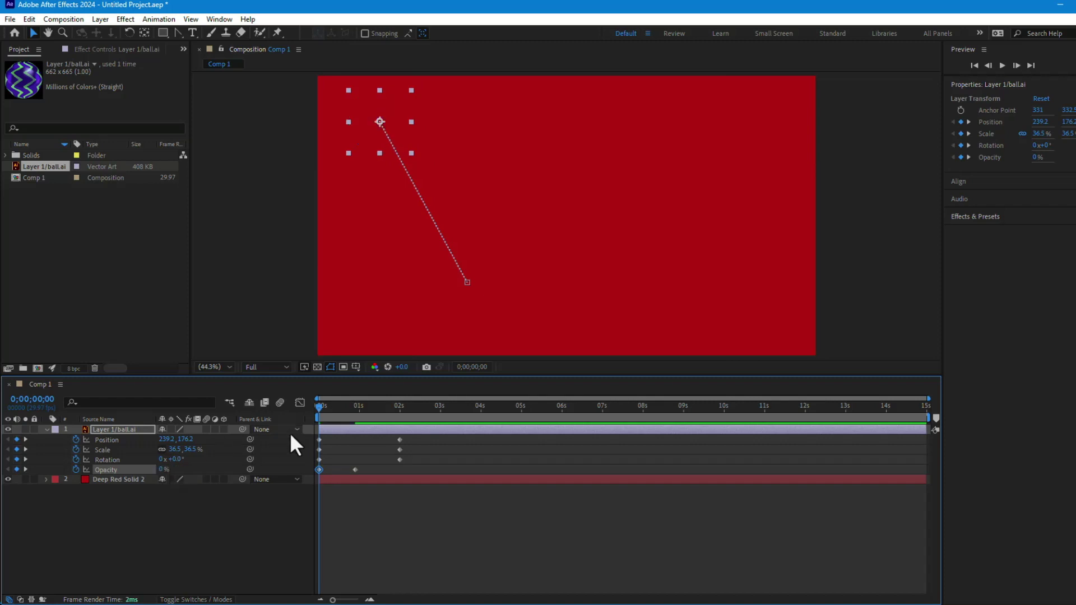
{"action": "left_click_drag", "start_coordinate": [317, 405], "coordinate": [399, 426]}
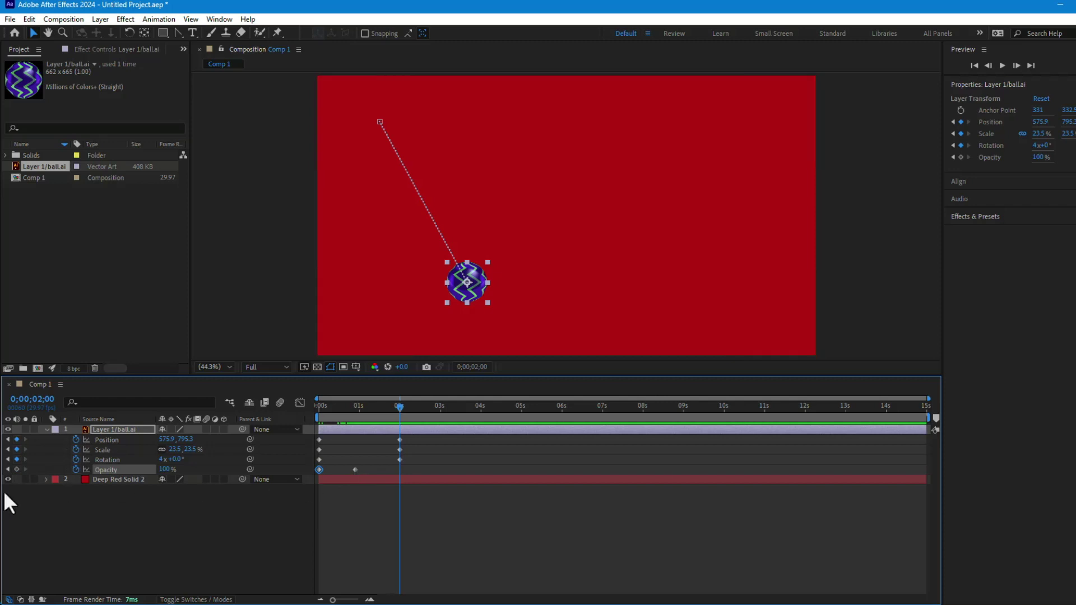
{"action": "left_click", "coordinate": [16, 469]}
At 4 seconds, move the ball up to about 881, 190 and enlarge its scale to 45.5%
{"action": "left_click", "coordinate": [480, 415]}
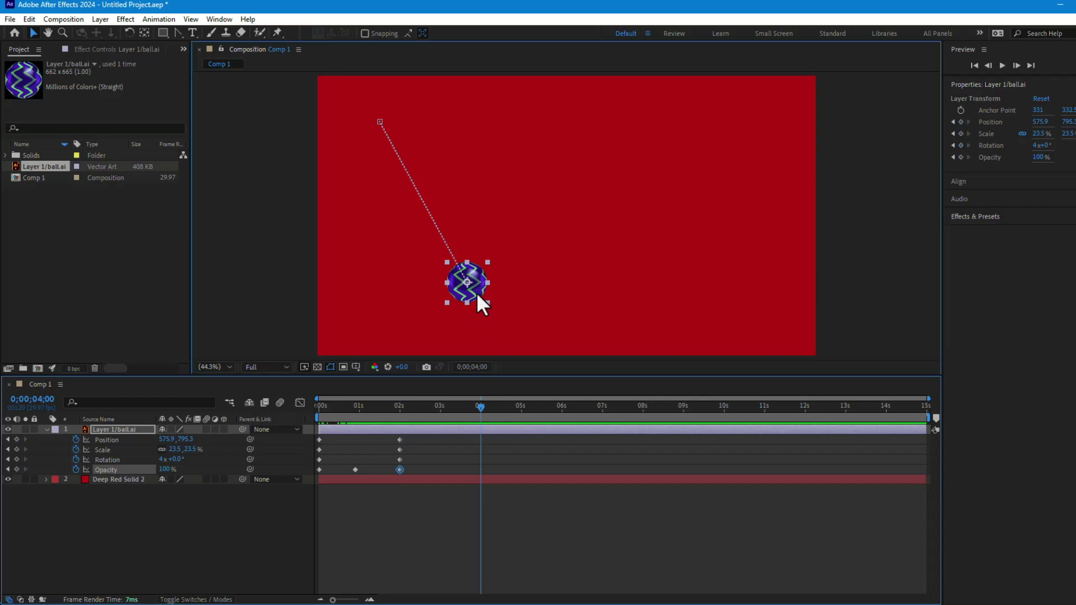
{"action": "left_click_drag", "start_coordinate": [482, 296], "coordinate": [558, 137]}
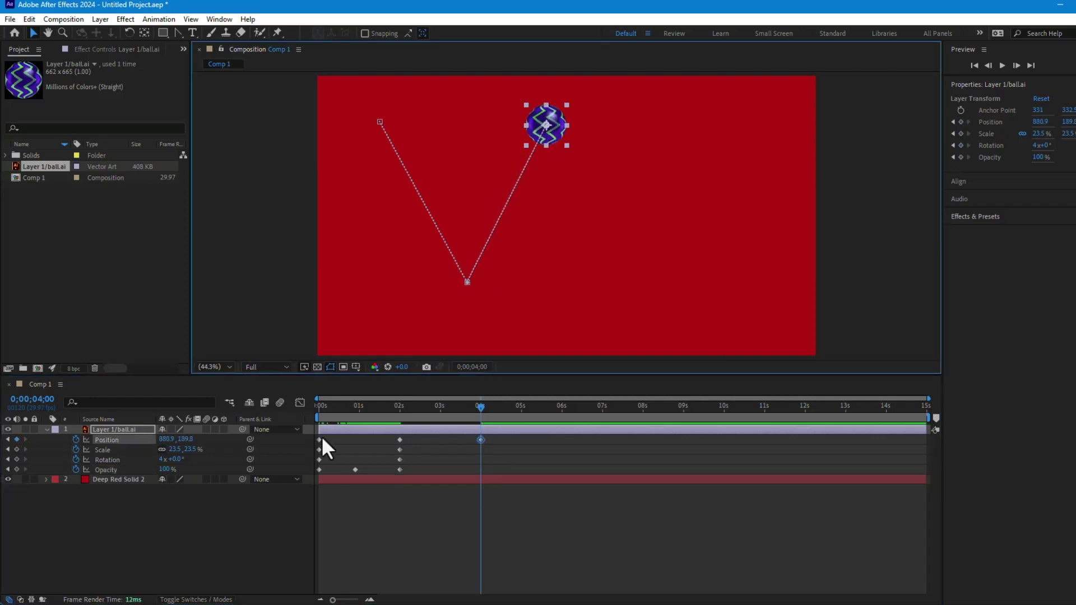
{"action": "left_click_drag", "start_coordinate": [171, 449], "coordinate": [203, 450]}
Add a Rotation keyframe at 0;00;03;29 that holds the ball at 4 revolutions
{"action": "left_click_drag", "start_coordinate": [391, 419], "coordinate": [474, 423]}
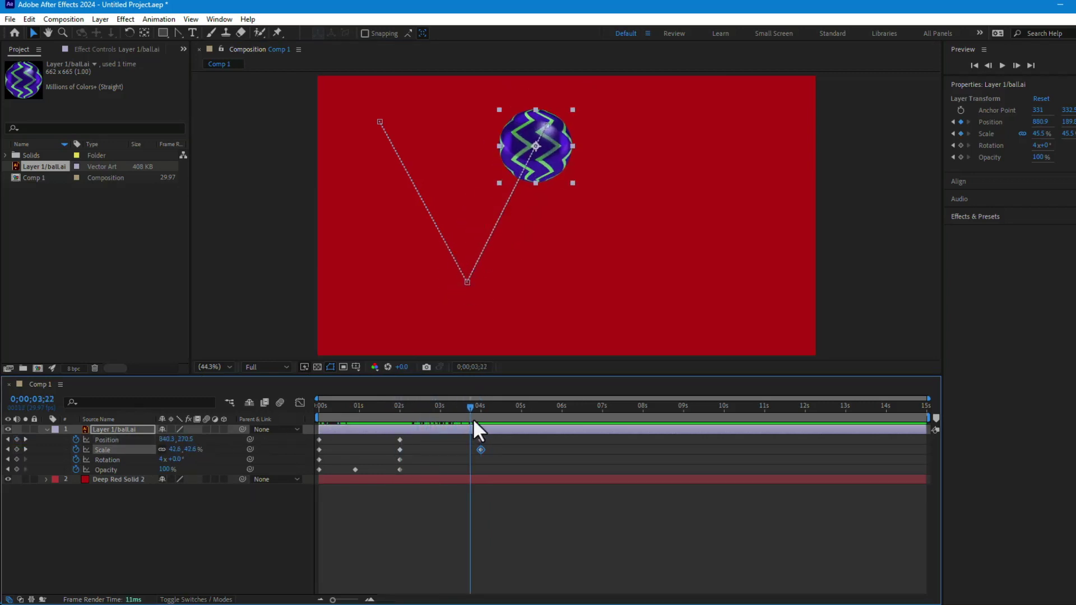
{"action": "left_click", "coordinate": [480, 411]}
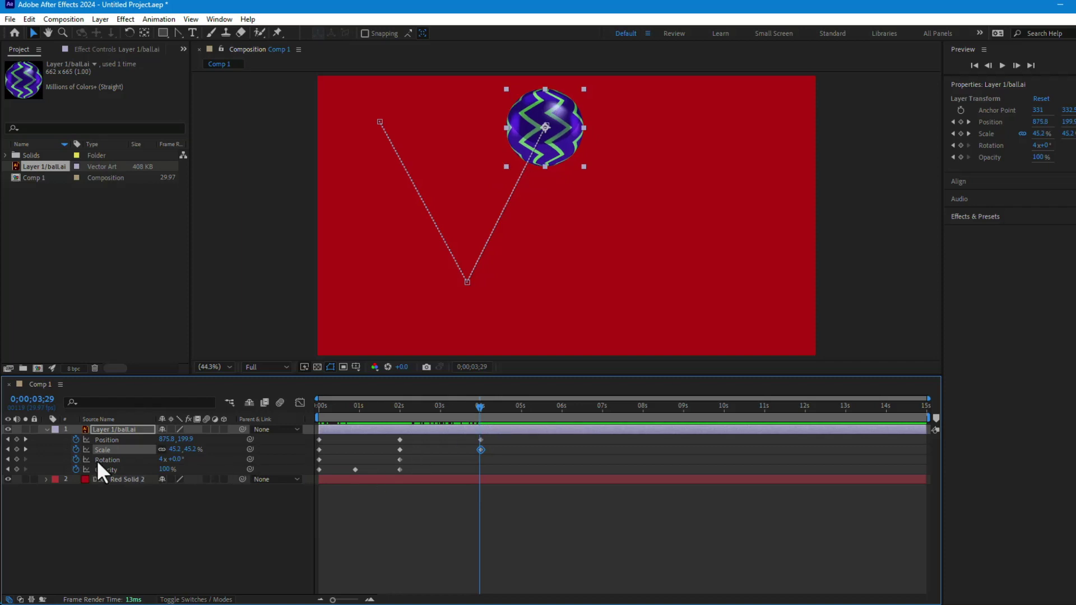
{"action": "left_click", "coordinate": [14, 459]}
{"action": "left_click", "coordinate": [399, 460]}
{"action": "left_click", "coordinate": [480, 459]}
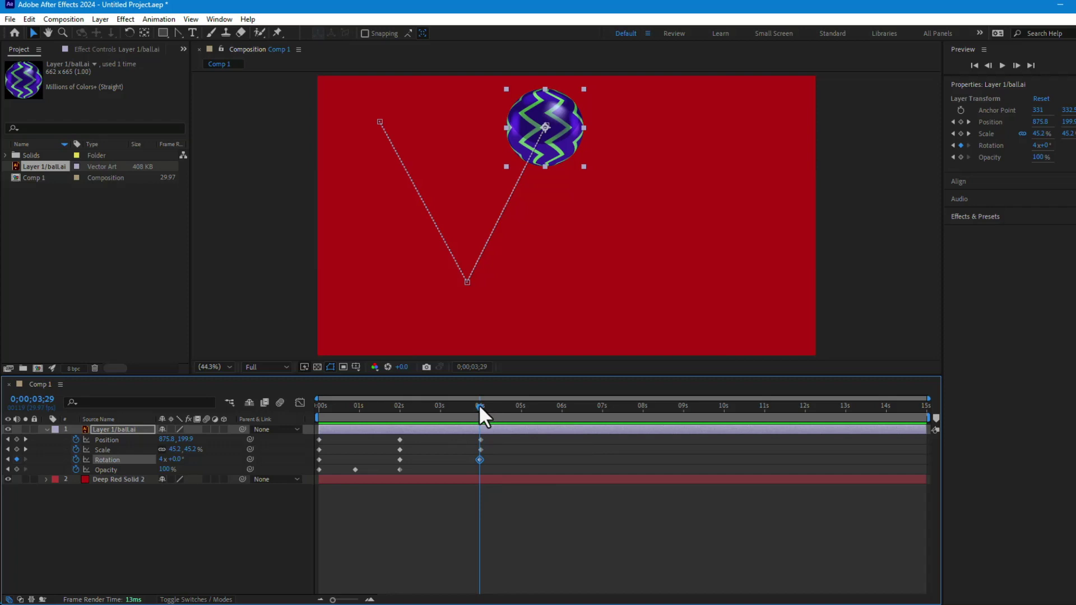
At 6 seconds, move the ball down to about 1163, 793 and paste the 2-second Scale keyframe there
{"action": "left_click_drag", "start_coordinate": [480, 407], "coordinate": [560, 409]}
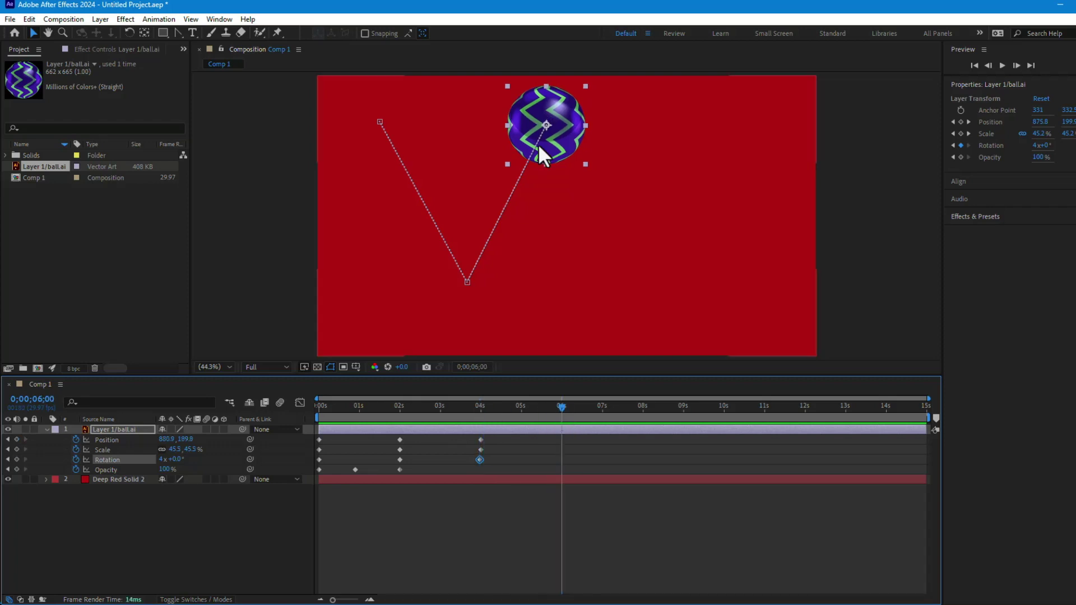
{"action": "left_click_drag", "start_coordinate": [558, 140], "coordinate": [632, 294]}
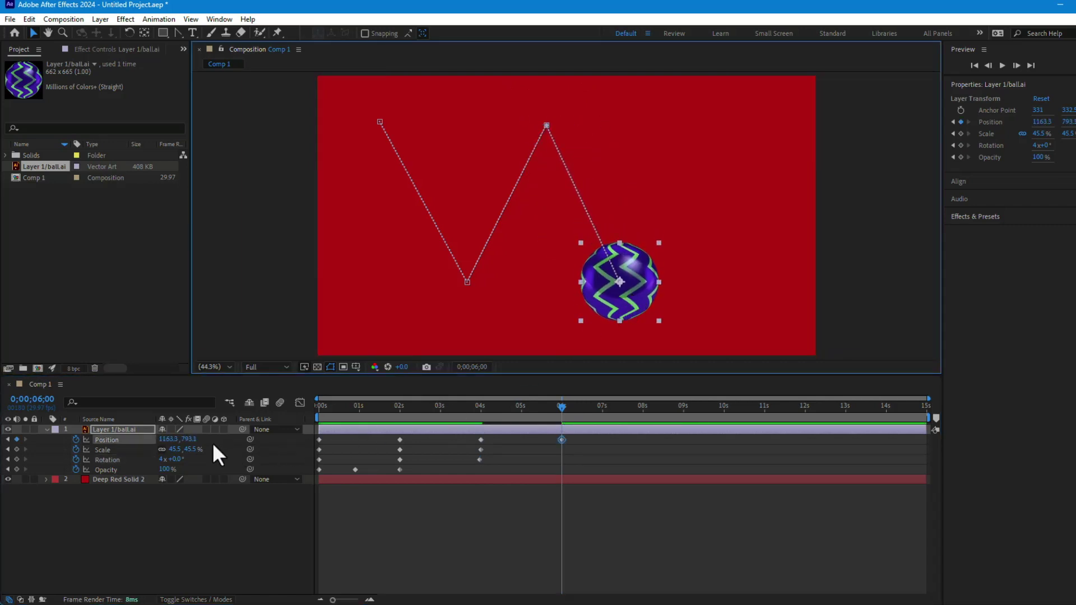
{"action": "left_click", "coordinate": [399, 449]}
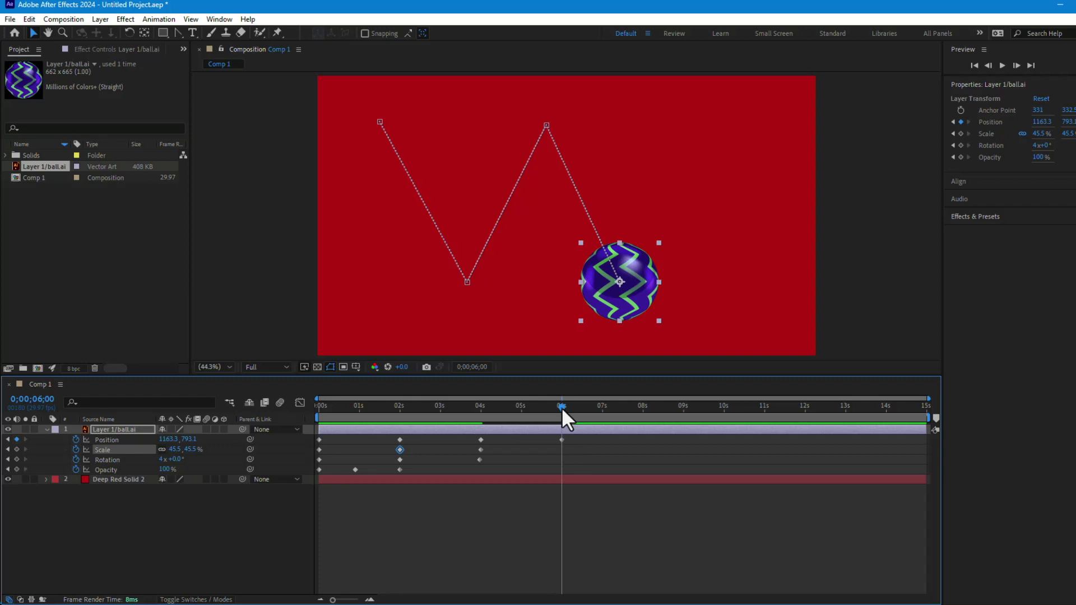
{"action": "key", "text": "ctrl+v"}
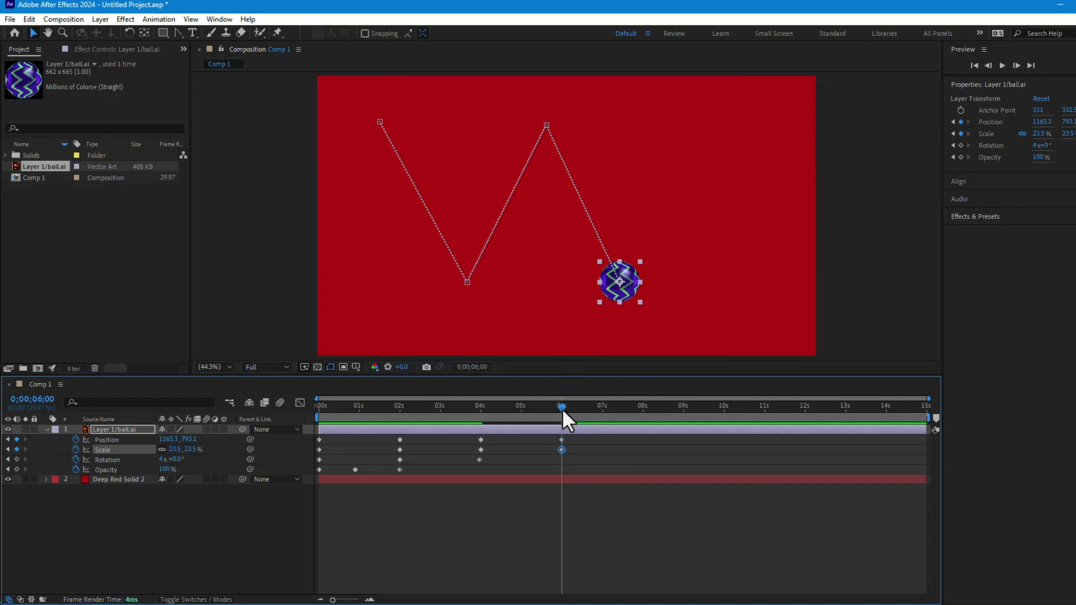
Set the ball's rotation to 8 full revolutions at 6 seconds and check the frames around that keyframe
{"action": "left_click_drag", "start_coordinate": [561, 408], "coordinate": [561, 449]}
{"action": "left_click", "coordinate": [162, 460]}
{"action": "type", "text": "+4"}
{"action": "key", "text": "Return"}
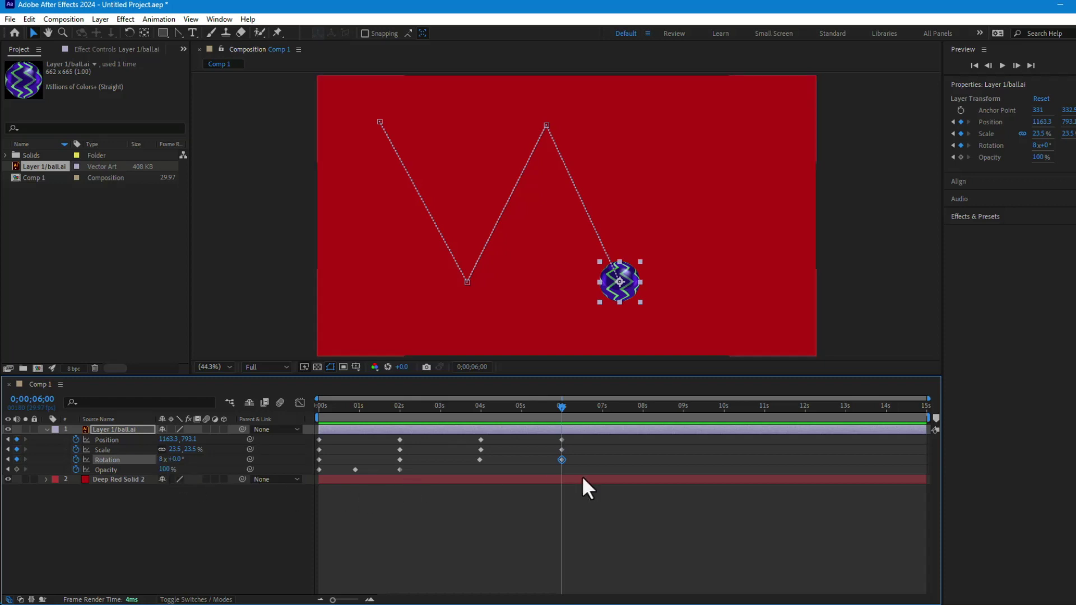
{"action": "left_click_drag", "start_coordinate": [559, 407], "coordinate": [560, 431]}
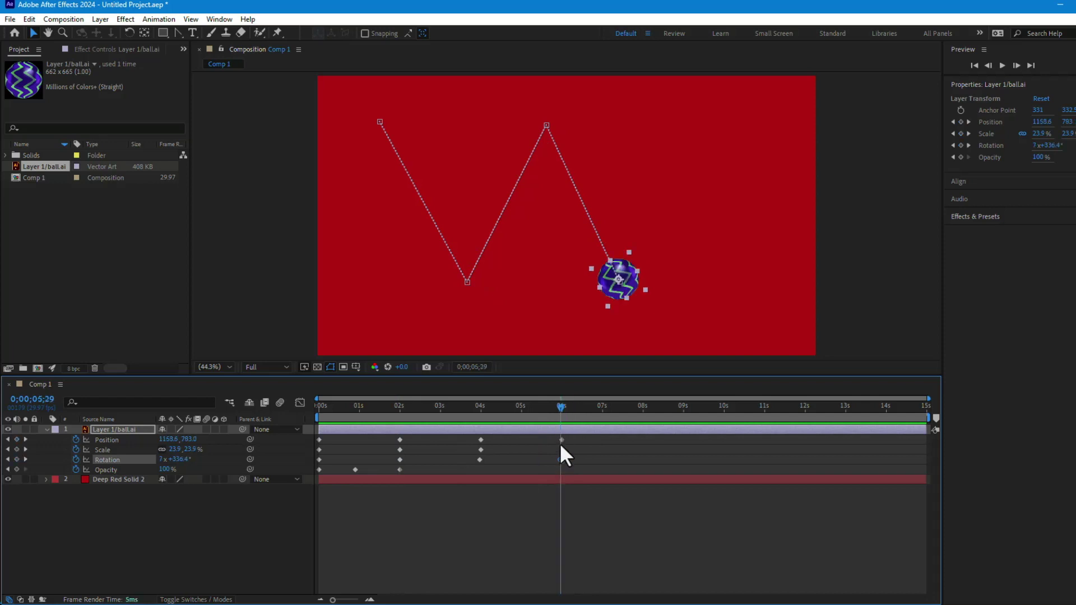
{"action": "key", "text": "Page_Down"}
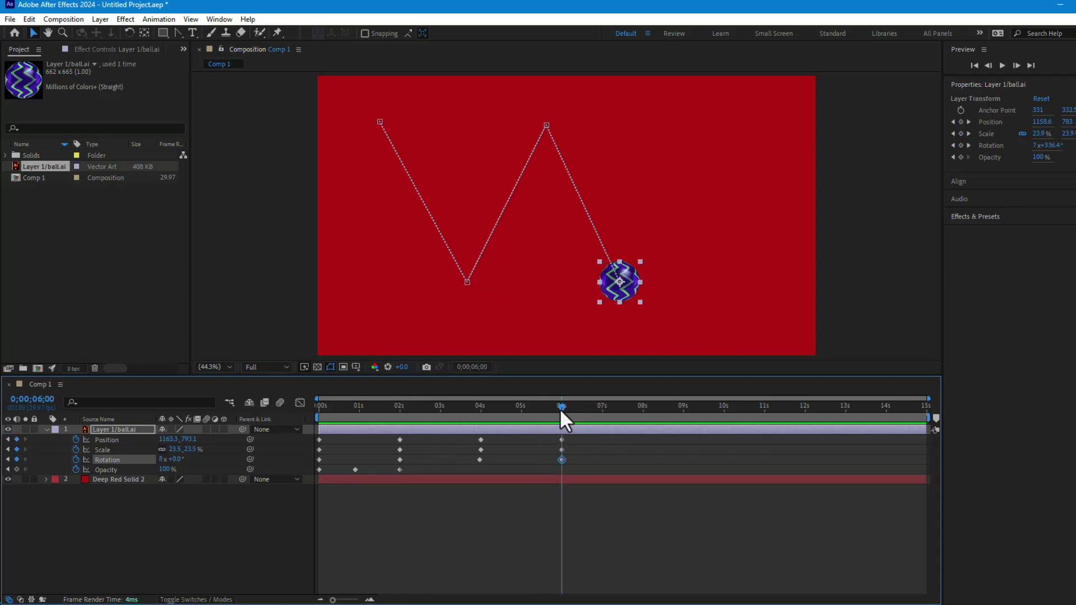
At 8 seconds, move the ball up to about 1489, 183 to keyframe its position
{"action": "left_click_drag", "start_coordinate": [561, 410], "coordinate": [642, 413]}
{"action": "left_click_drag", "start_coordinate": [623, 285], "coordinate": [652, 250]}
{"action": "left_click_drag", "start_coordinate": [682, 194], "coordinate": [707, 124]}
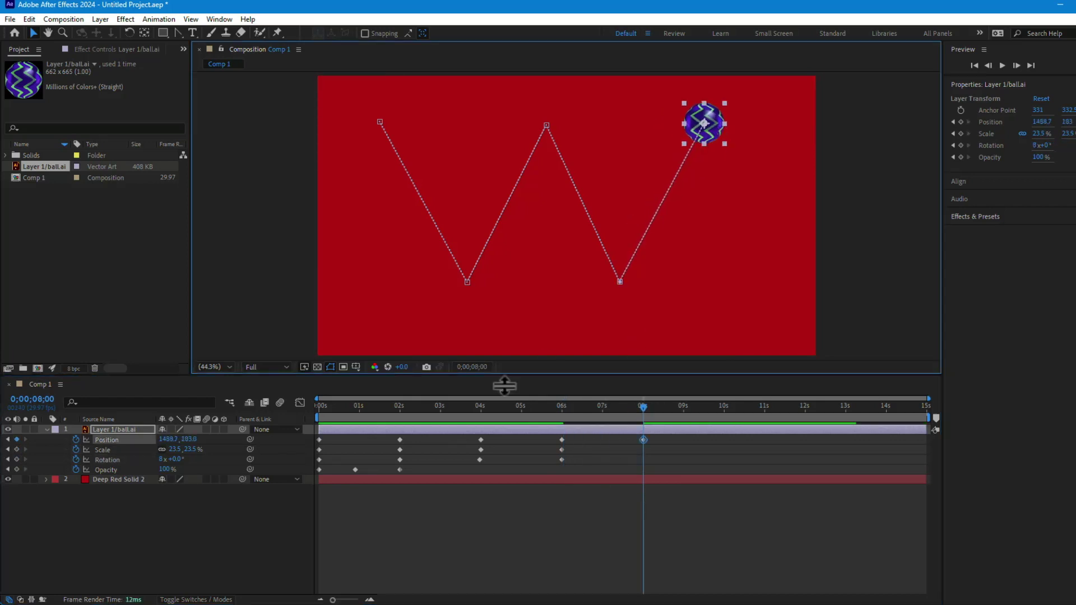
Copy the Scale and Rotation keyframes from around 4 seconds to 8 seconds
{"action": "left_click", "coordinate": [480, 450]}
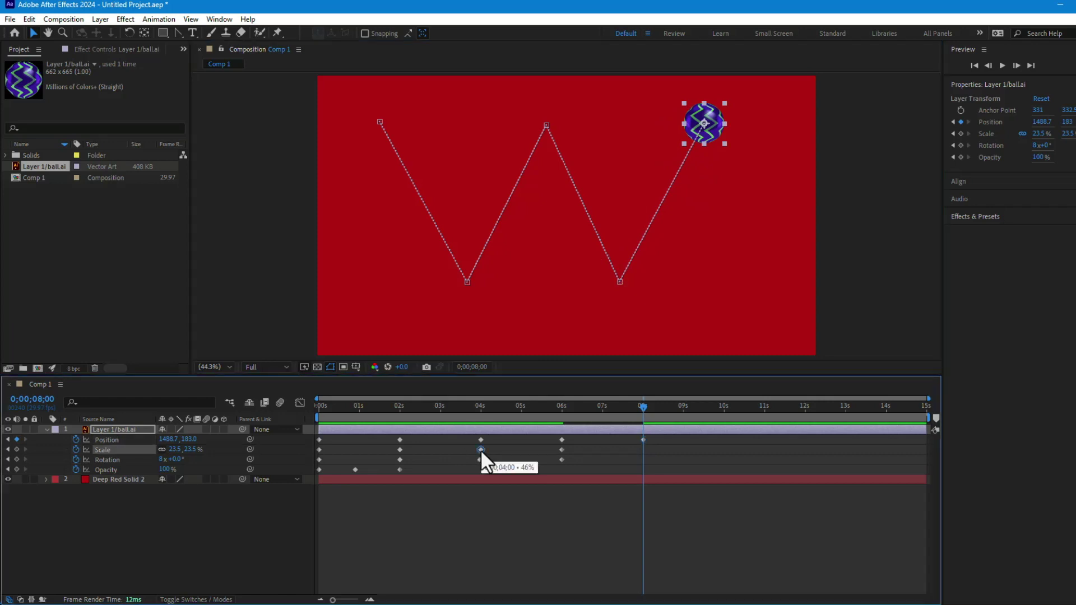
{"action": "key", "text": "ctrl+c"}
{"action": "key", "text": "ctrl+v"}
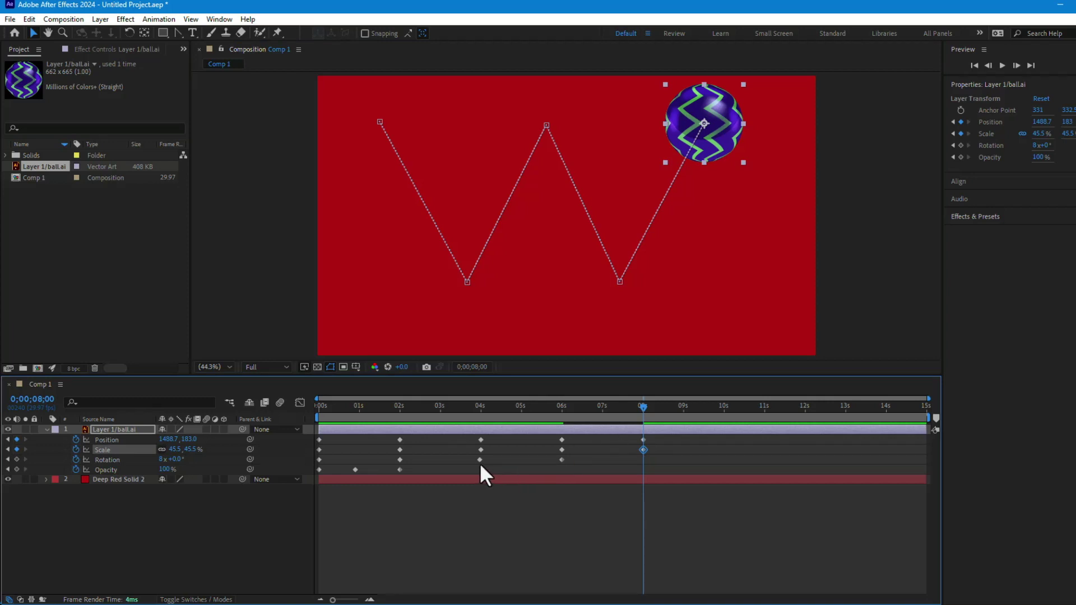
{"action": "left_click", "coordinate": [479, 460]}
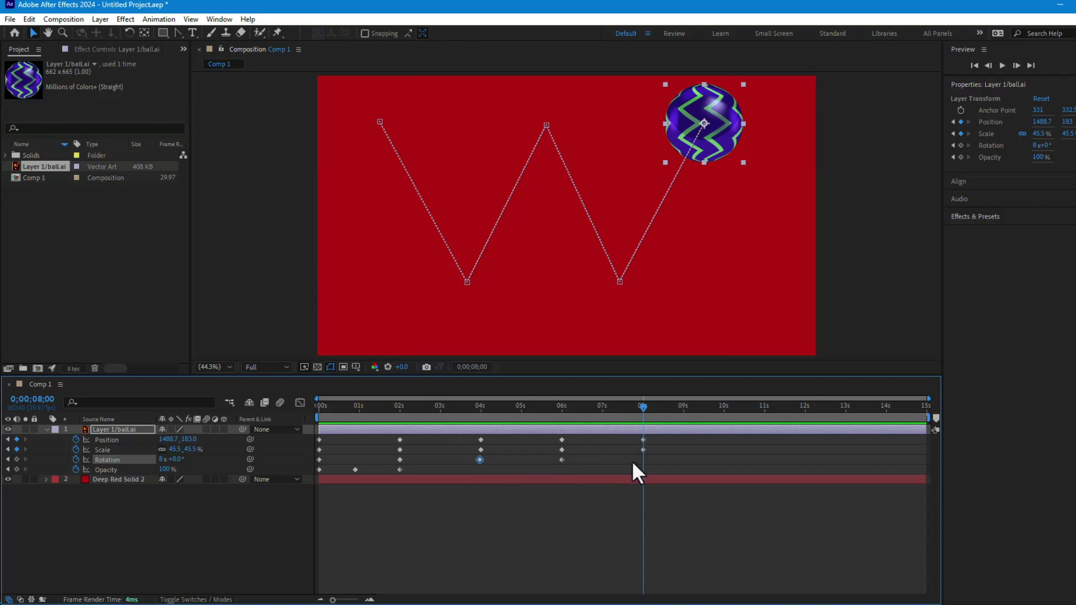
{"action": "key", "text": "ctrl+v"}
At 10 seconds, move the ball down to about 1767, 811 and paste a copy of the 6-second Scale keyframe
{"action": "left_click_drag", "start_coordinate": [643, 408], "coordinate": [724, 420]}
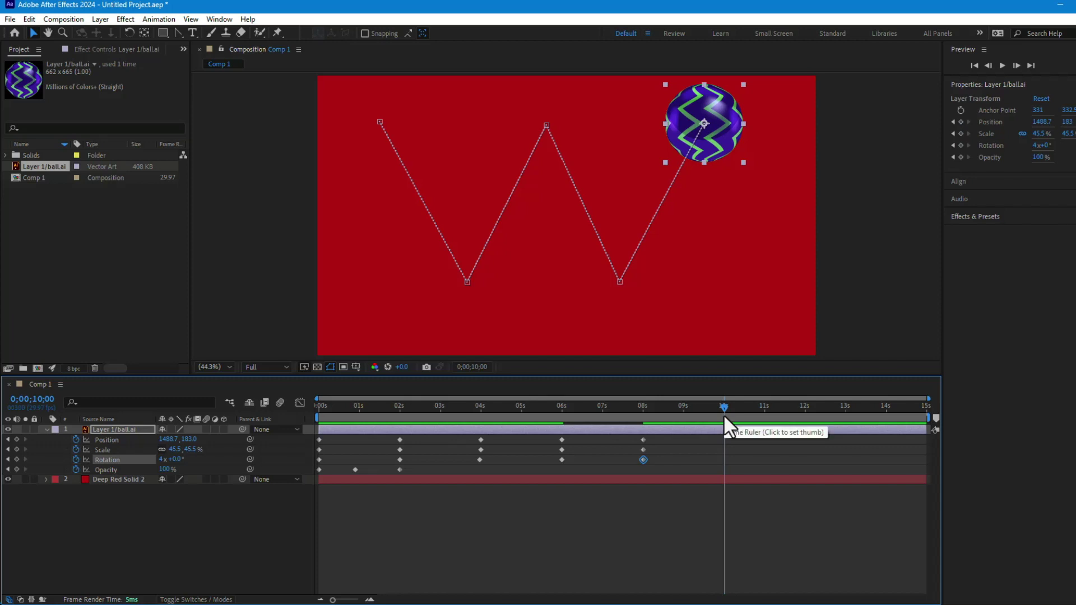
{"action": "left_click_drag", "start_coordinate": [714, 129], "coordinate": [789, 306]}
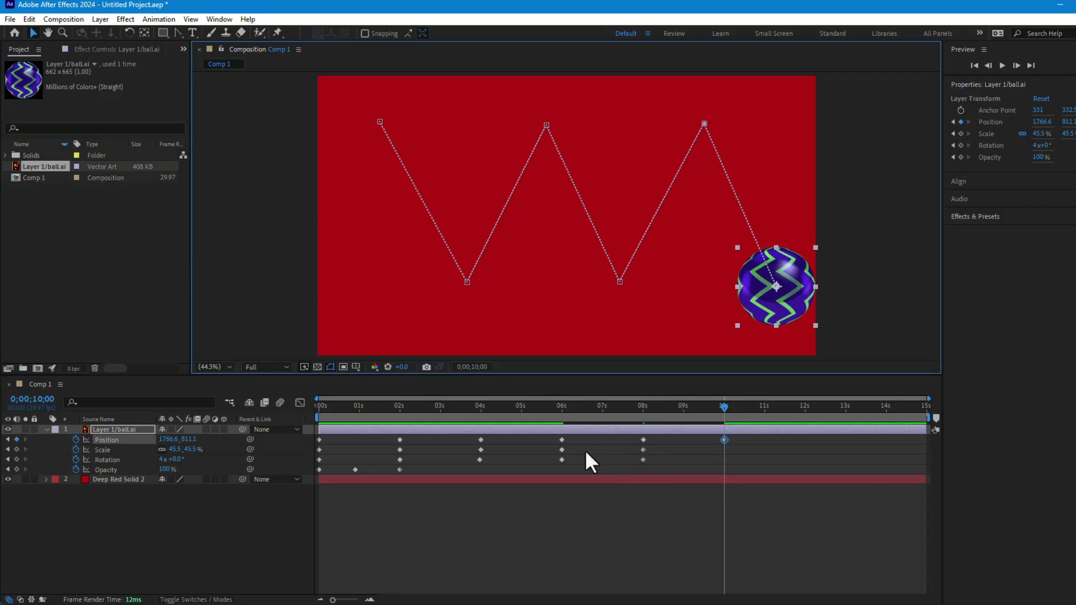
{"action": "left_click", "coordinate": [562, 449]}
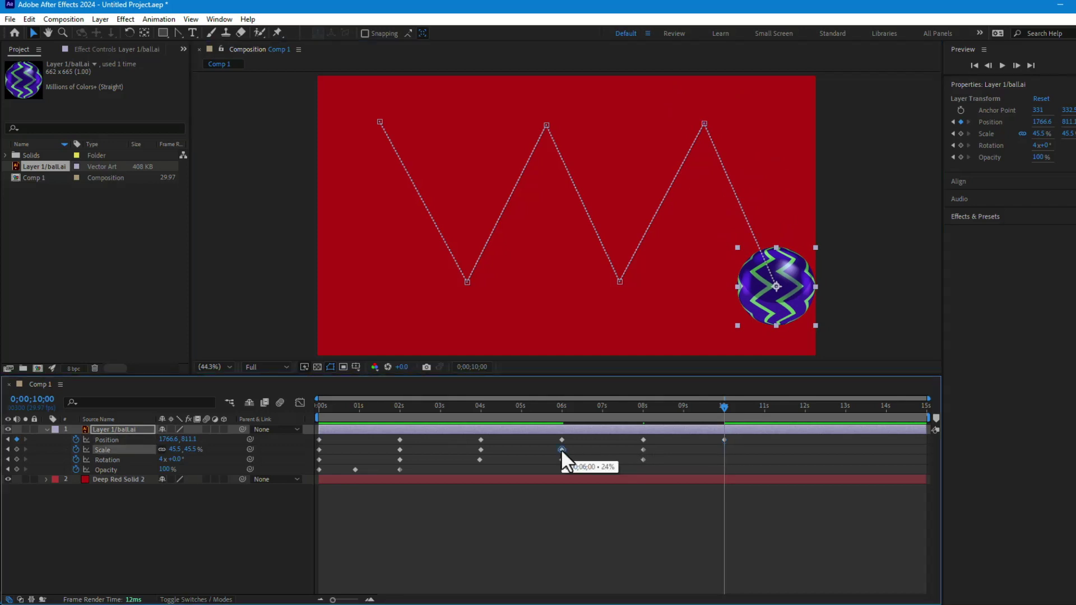
{"action": "key", "text": "ctrl+c"}
{"action": "key", "text": "ctrl+v"}
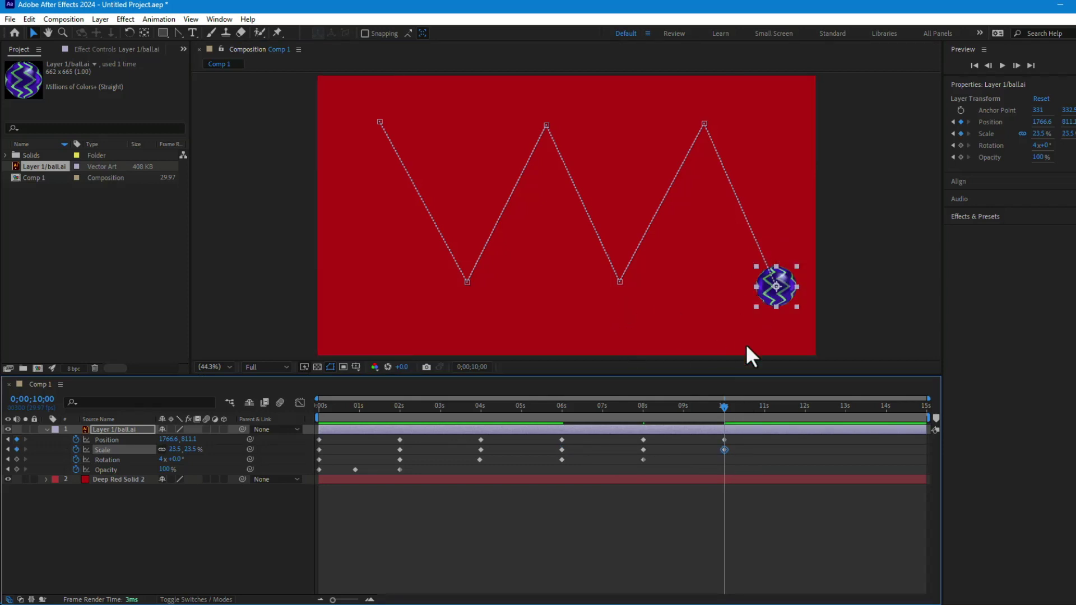
Scrub through the animation up to about 8 seconds to examine how the ball rotates between its Rotation keyframes
{"action": "left_click", "coordinate": [603, 457]}
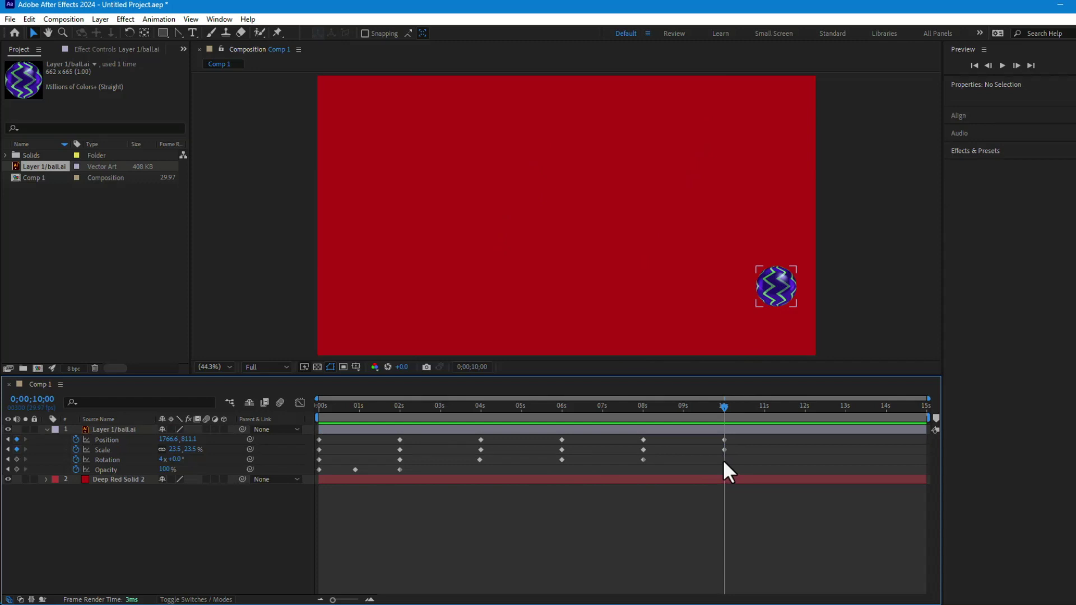
{"action": "left_click", "coordinate": [643, 460]}
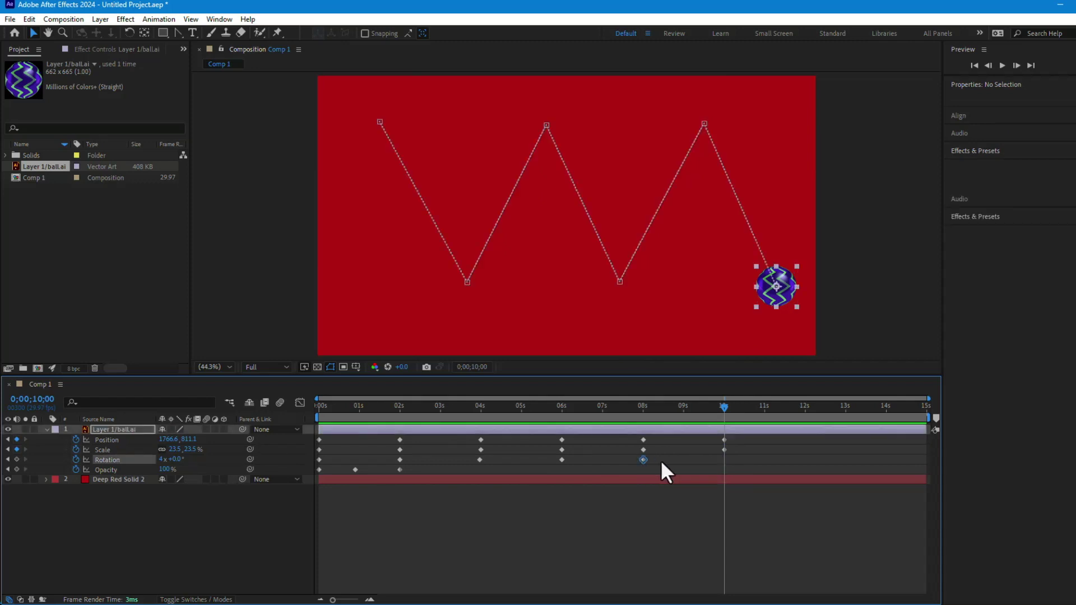
{"action": "left_click", "coordinate": [722, 464]}
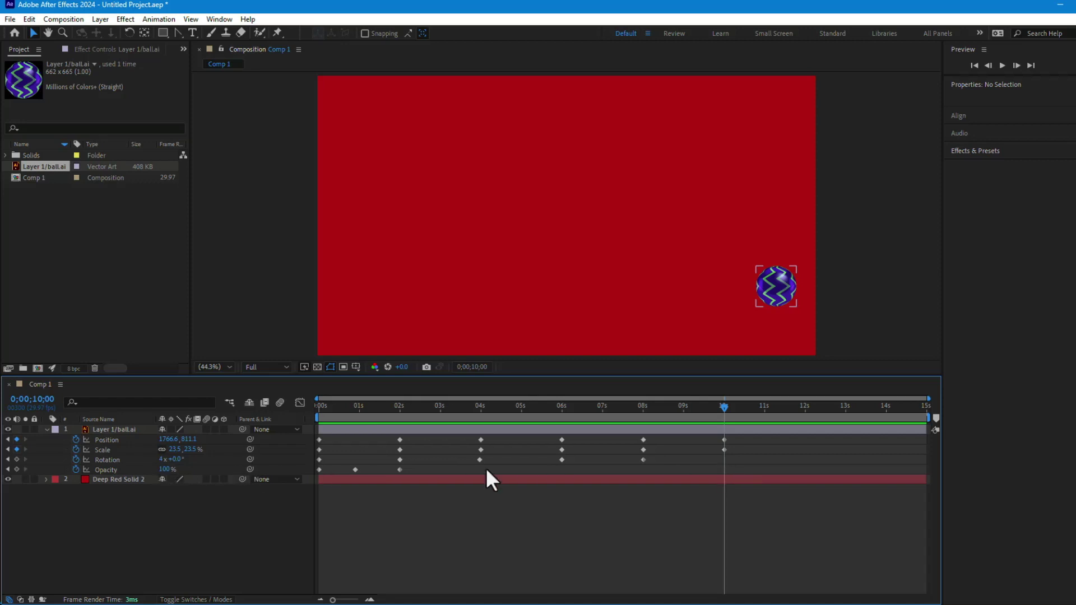
{"action": "left_click_drag", "start_coordinate": [553, 405], "coordinate": [640, 414]}
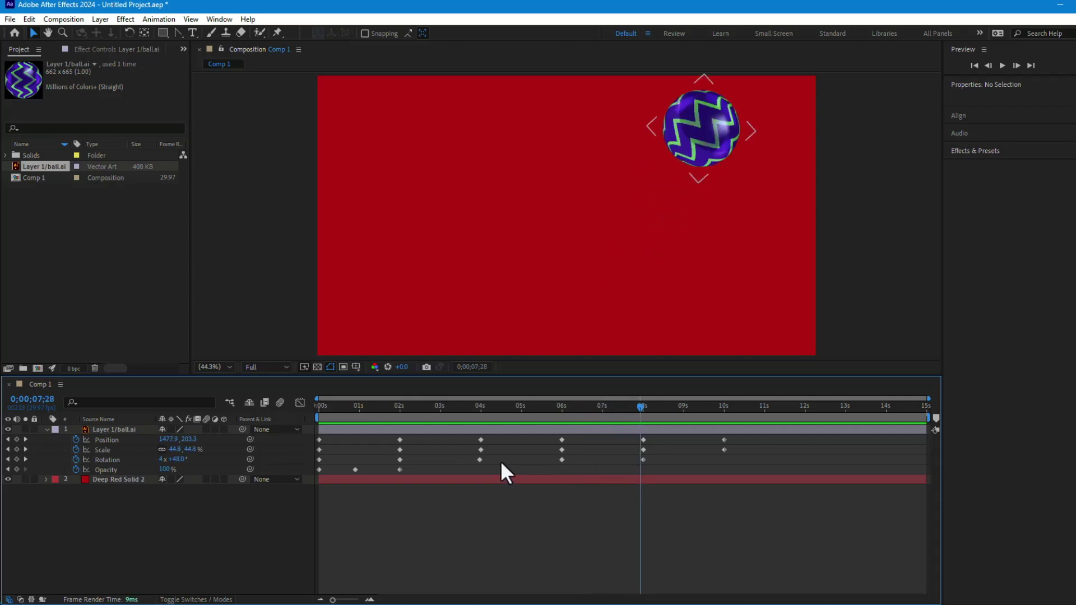
{"action": "left_click", "coordinate": [479, 459]}
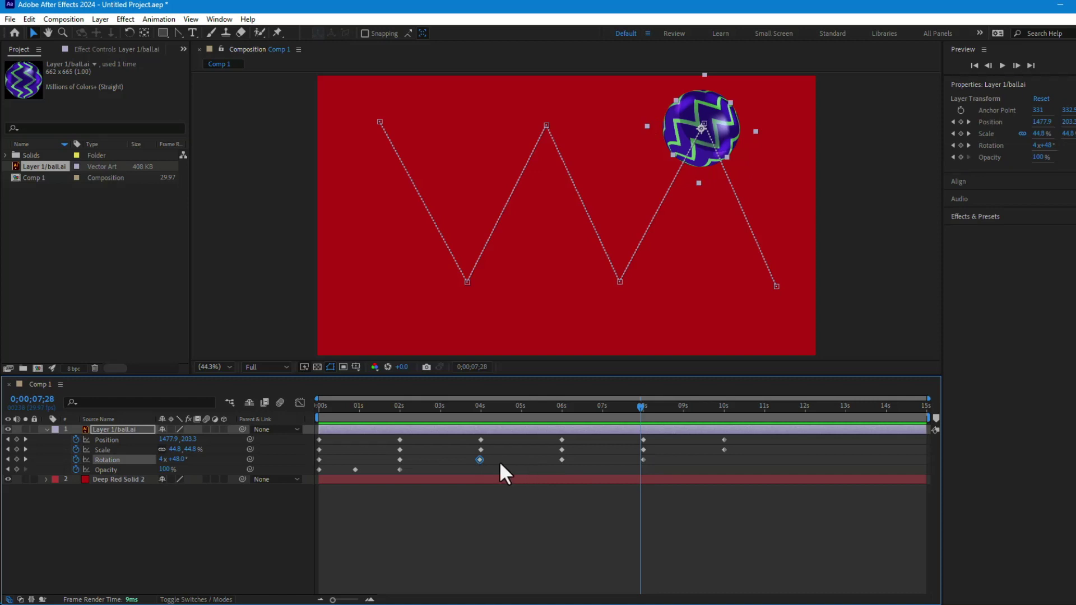
{"action": "key", "text": "Home"}
{"action": "left_click", "coordinate": [326, 419]}
{"action": "left_click_drag", "start_coordinate": [330, 419], "coordinate": [635, 470]}
{"action": "key", "text": "Page_Down"}
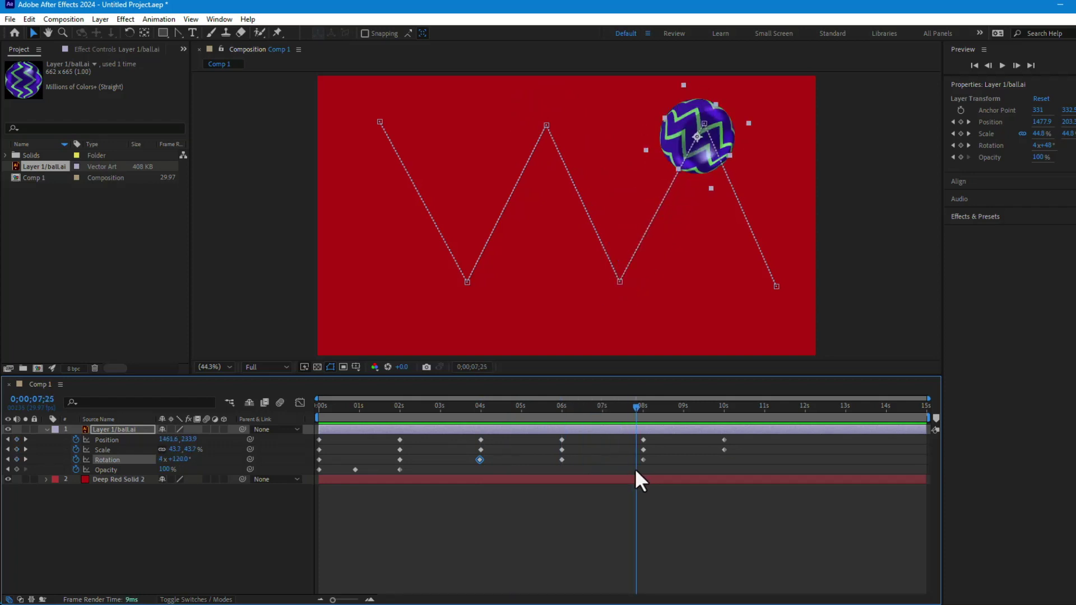
Set the Rotation keyframe at 8 seconds to 8 revolutions and 0 degrees
{"action": "left_click", "coordinate": [642, 461]}
{"action": "double_click", "coordinate": [642, 460]}
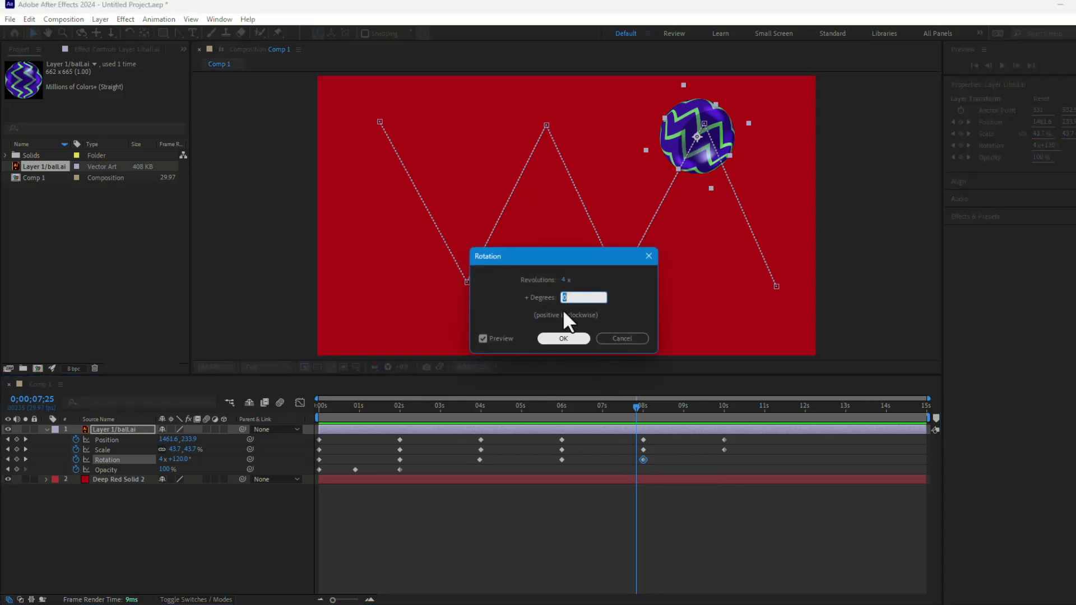
{"action": "left_click", "coordinate": [568, 280]}
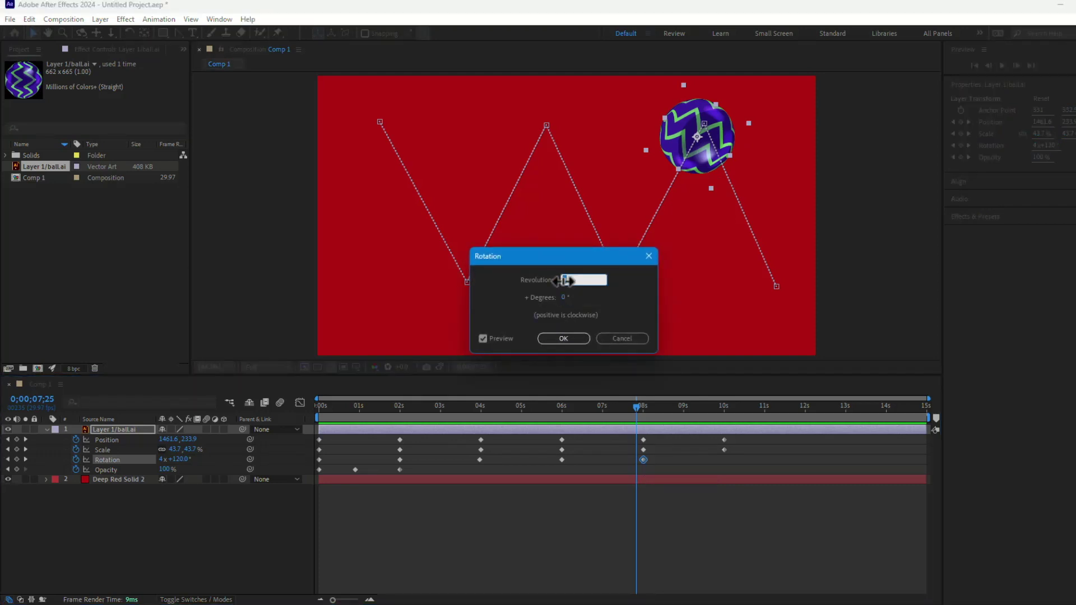
{"action": "type", "text": "8"}
{"action": "left_click", "coordinate": [573, 339]}
{"action": "left_click", "coordinate": [562, 460]}
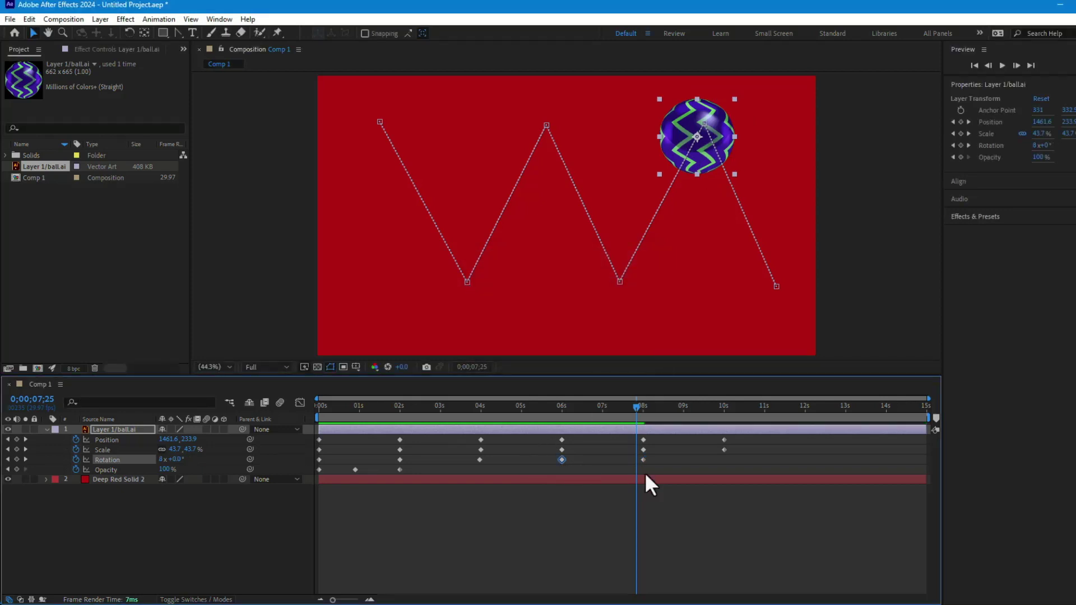
{"action": "left_click", "coordinate": [643, 460]}
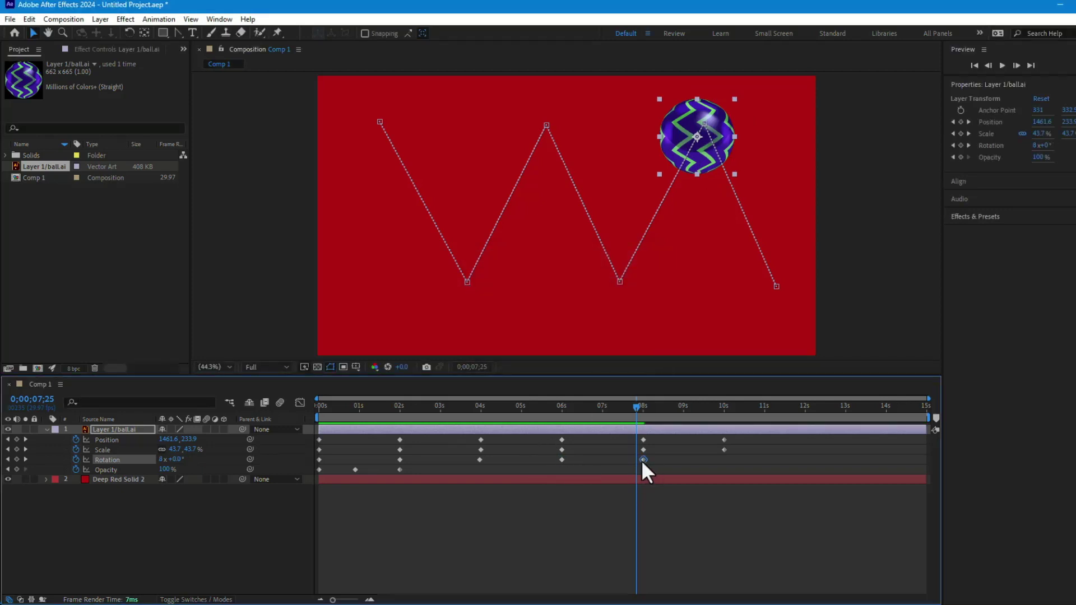
At 10 seconds, keyframe the ball's Rotation at 12 revolutions
{"action": "left_click", "coordinate": [634, 406]}
{"action": "left_click_drag", "start_coordinate": [582, 422], "coordinate": [723, 410]}
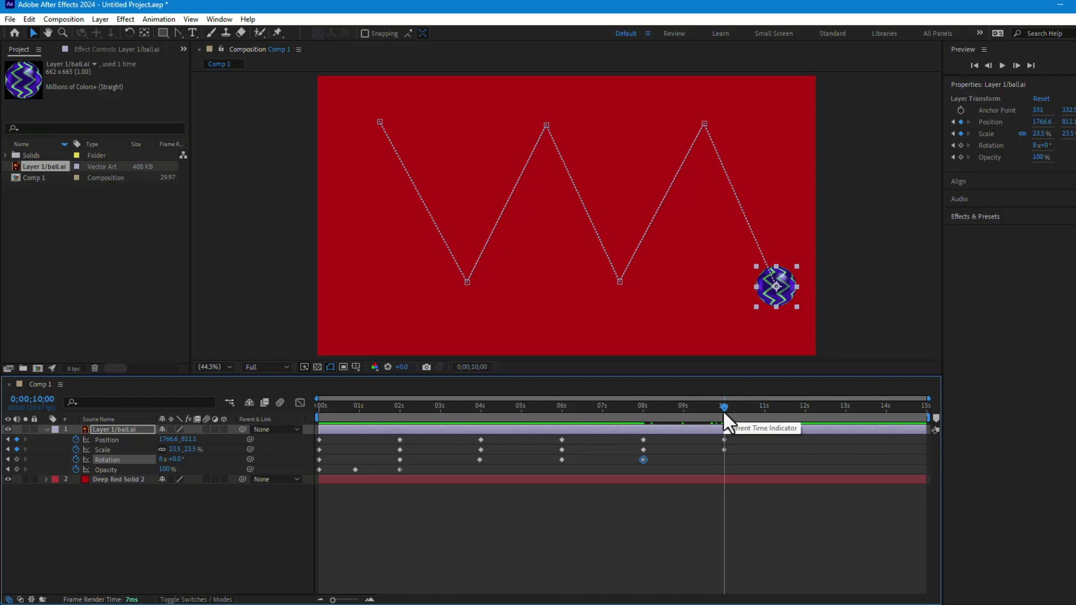
{"action": "left_click", "coordinate": [162, 459]}
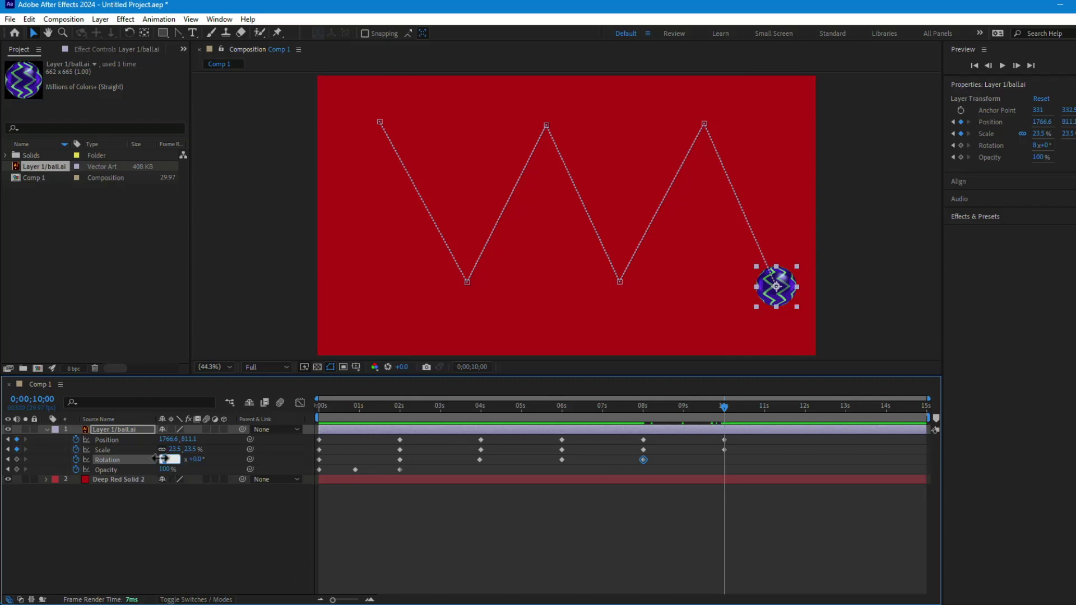
{"action": "type", "text": "12"}
{"action": "key", "text": "Return"}
Keyframe the ball's Opacity at 0% at 10 seconds
{"action": "left_click_drag", "start_coordinate": [724, 402], "coordinate": [724, 470]}
{"action": "left_click", "coordinate": [168, 470]}
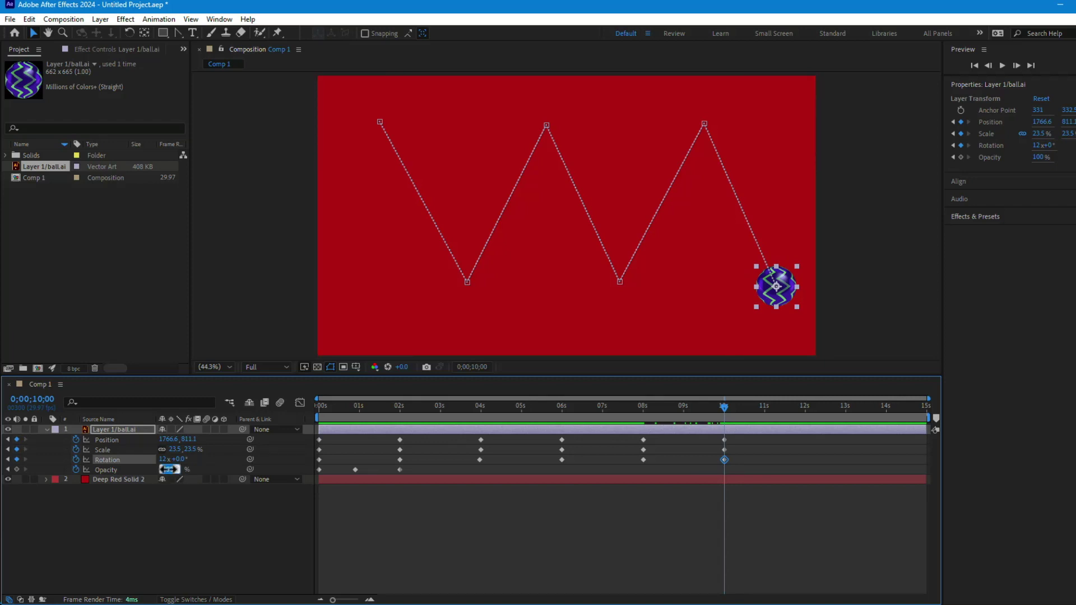
{"action": "type", "text": "0"}
{"action": "key", "text": "Return"}
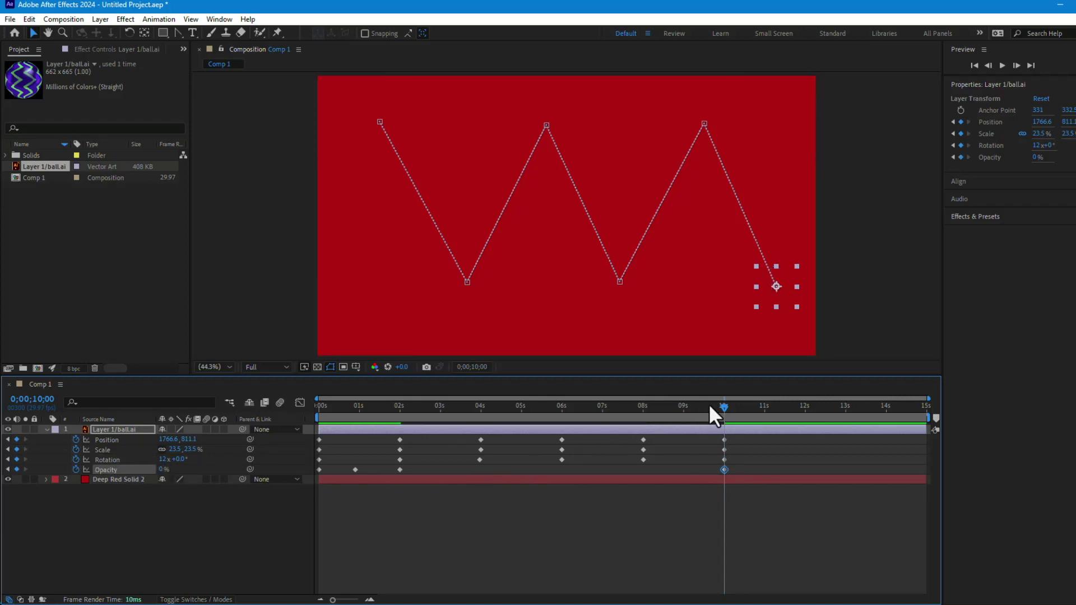
Keyframe the ball's Opacity at 100% at about 9 seconds (0;00;08;29) and check the fade that follows
{"action": "left_click_drag", "start_coordinate": [723, 407], "coordinate": [681, 414]}
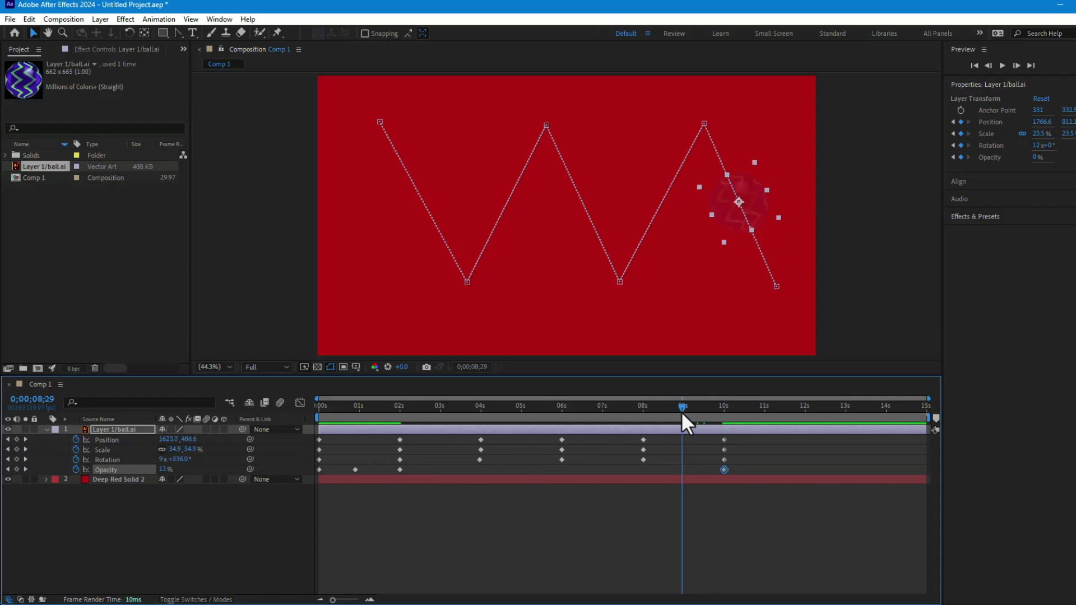
{"action": "left_click", "coordinate": [166, 470]}
{"action": "type", "text": "100"}
{"action": "key", "text": "Return"}
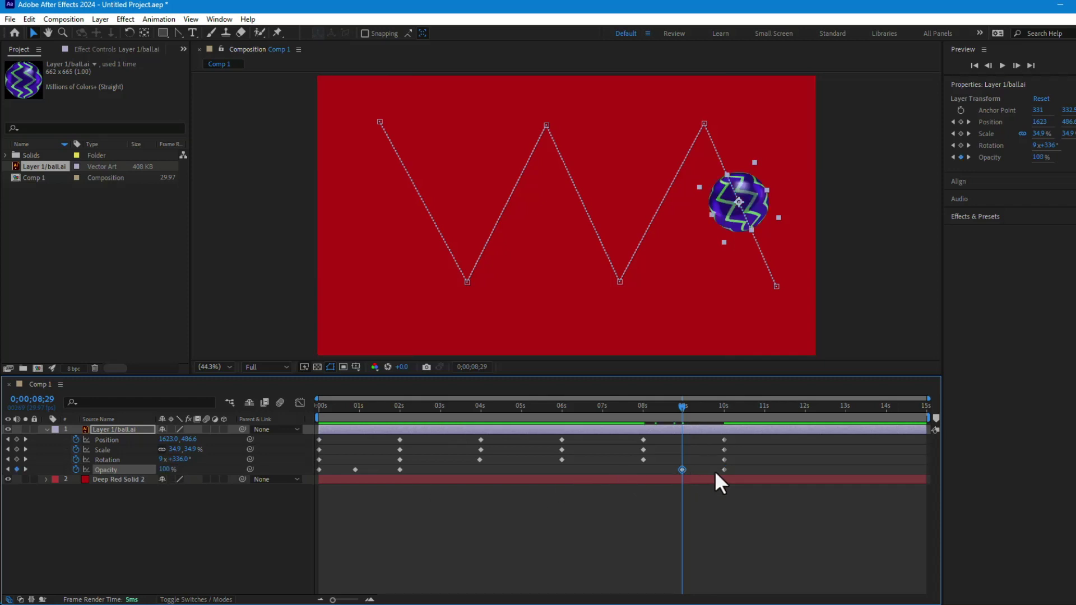
{"action": "left_click_drag", "start_coordinate": [684, 407], "coordinate": [707, 429]}
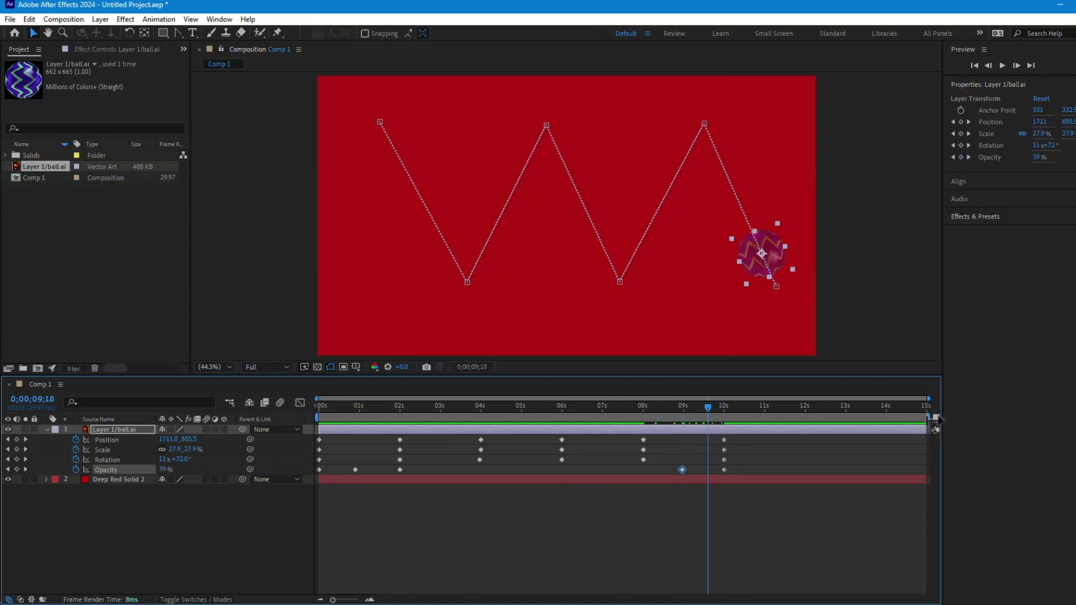
Shorten the work area so it ends just after 10 seconds, and preview the finished animation
{"action": "left_click_drag", "start_coordinate": [935, 418], "coordinate": [740, 421]}
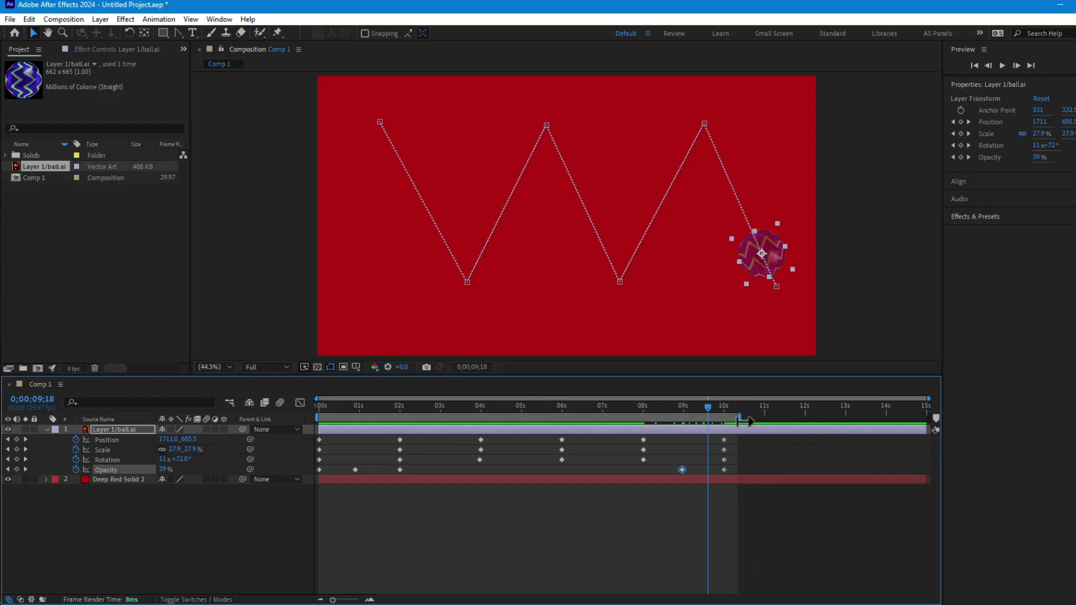
{"action": "left_click", "coordinate": [1001, 65]}
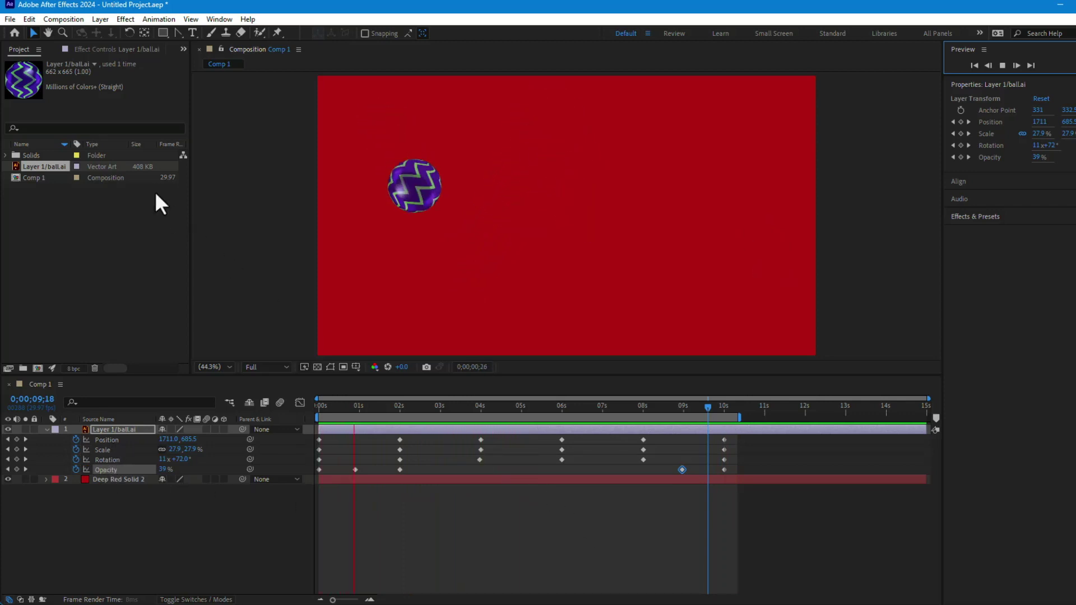
{"action": "left_click", "coordinate": [913, 284]}
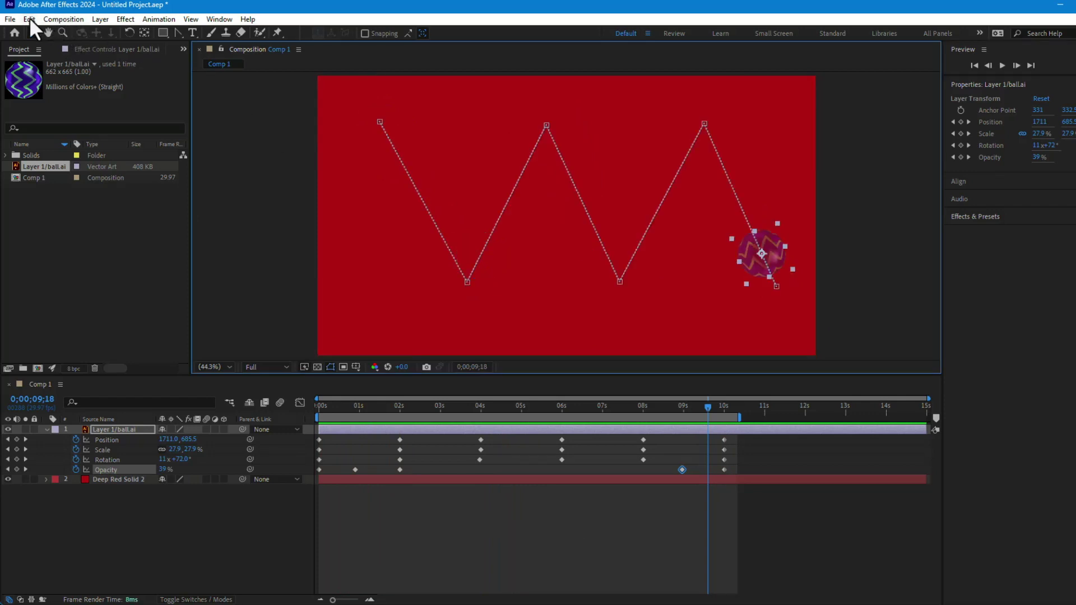
Add Comp 1 to the render queue and accept render settings with Best quality, Full resolution and Work Area Only time span
{"action": "left_click", "coordinate": [64, 19]}
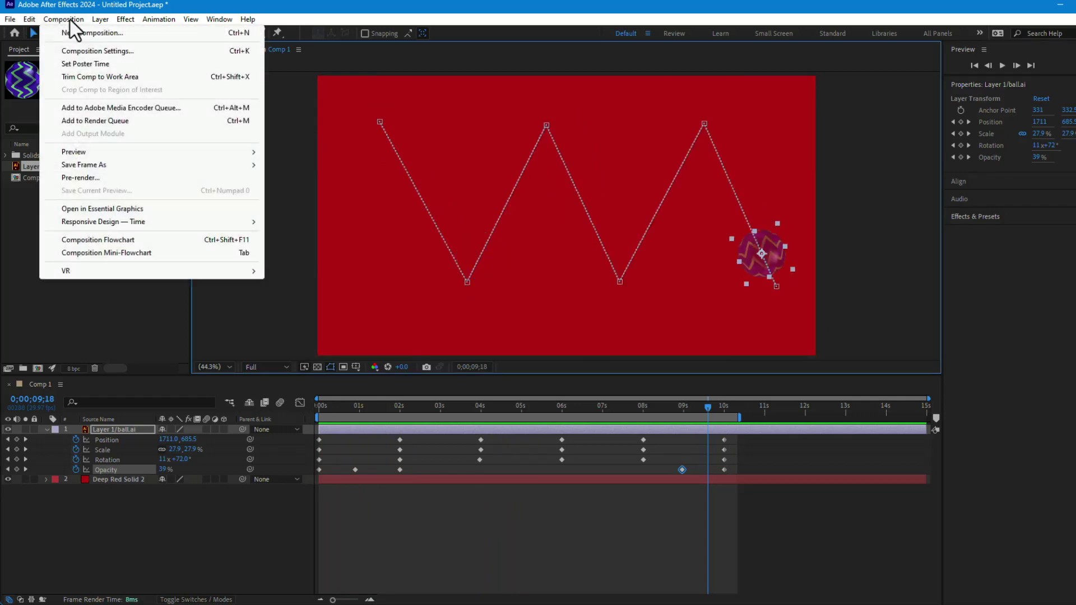
{"action": "left_click", "coordinate": [124, 121]}
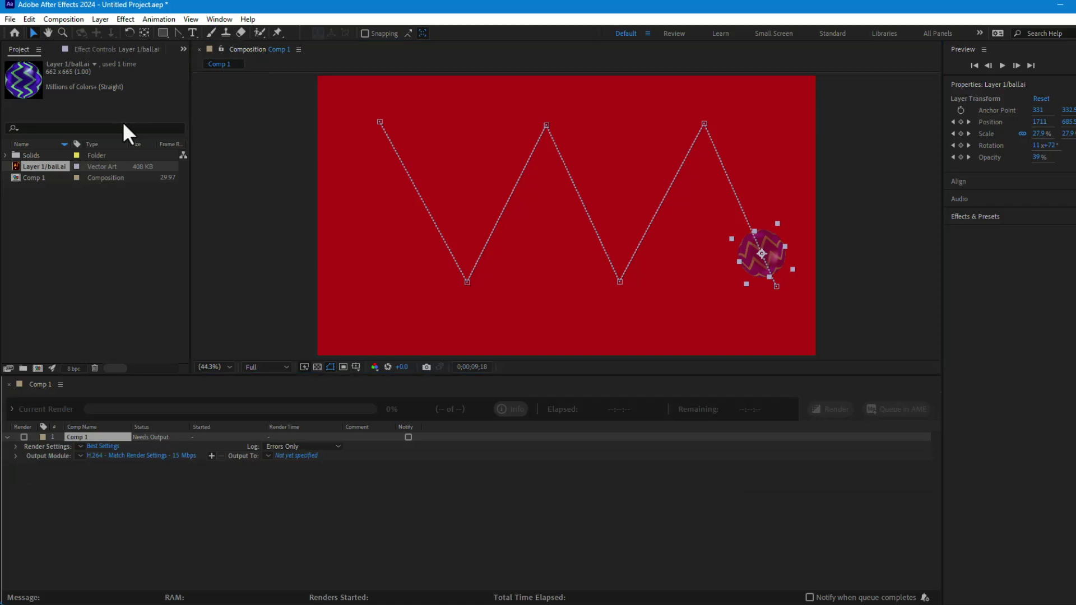
{"action": "left_click", "coordinate": [105, 446]}
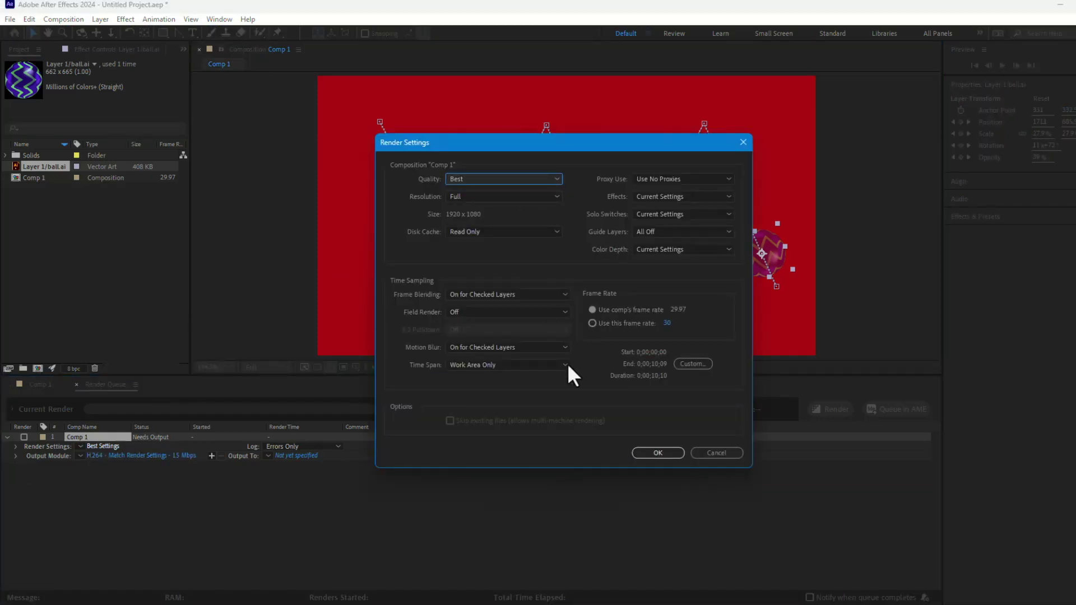
{"action": "left_click", "coordinate": [652, 457]}
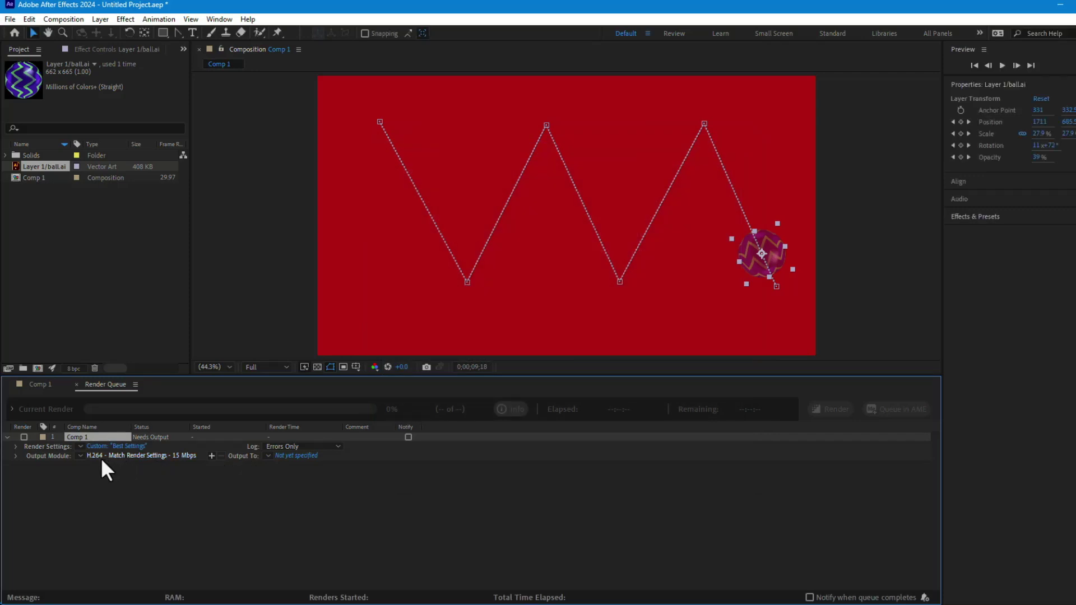
Save the output movie as Comp 1 in H.264 (.mp4) format in the Documents folder and start rendering
{"action": "left_click", "coordinate": [305, 456]}
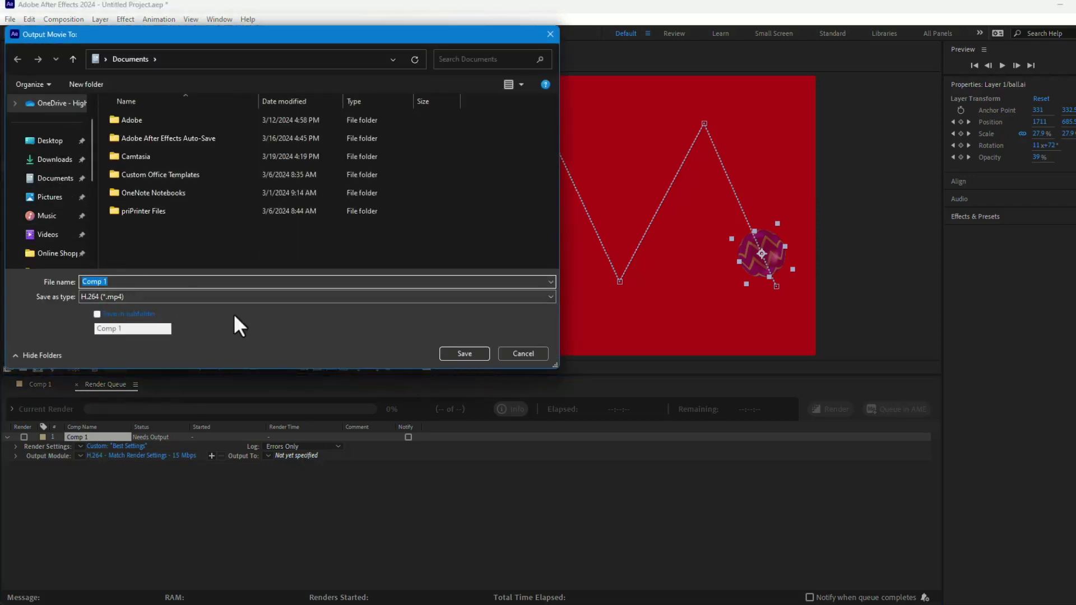
{"action": "left_click", "coordinate": [465, 350]}
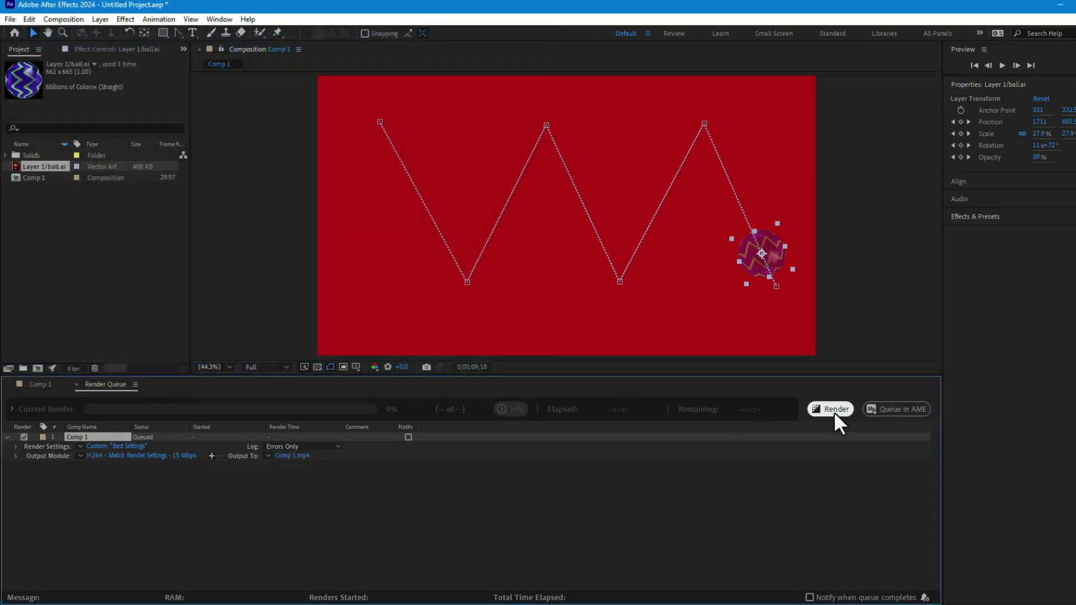
{"action": "left_click", "coordinate": [836, 416]}
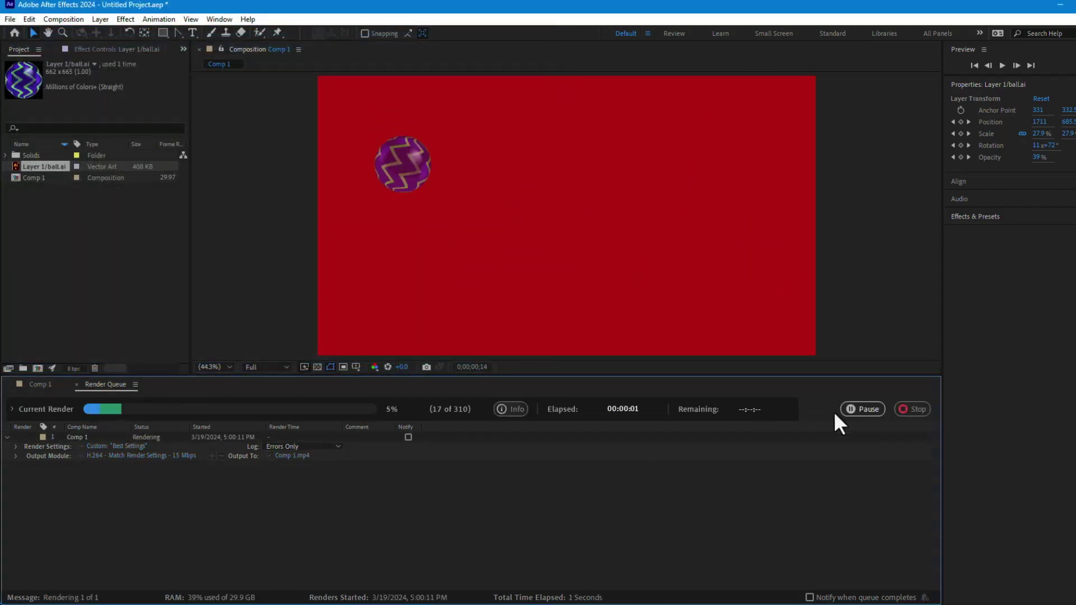